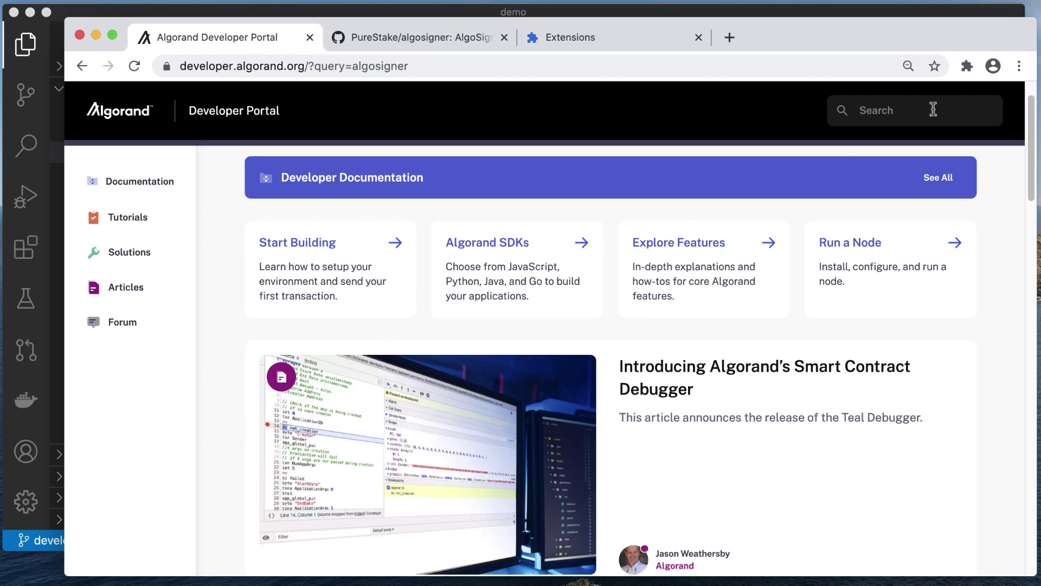
# - Find AlgoSigner on the Algorand Developer Portal and open its GitHub repository README
pyautogui.click(933, 110)
pyautogui.write('algosigner')
pyautogui.click(697, 259)
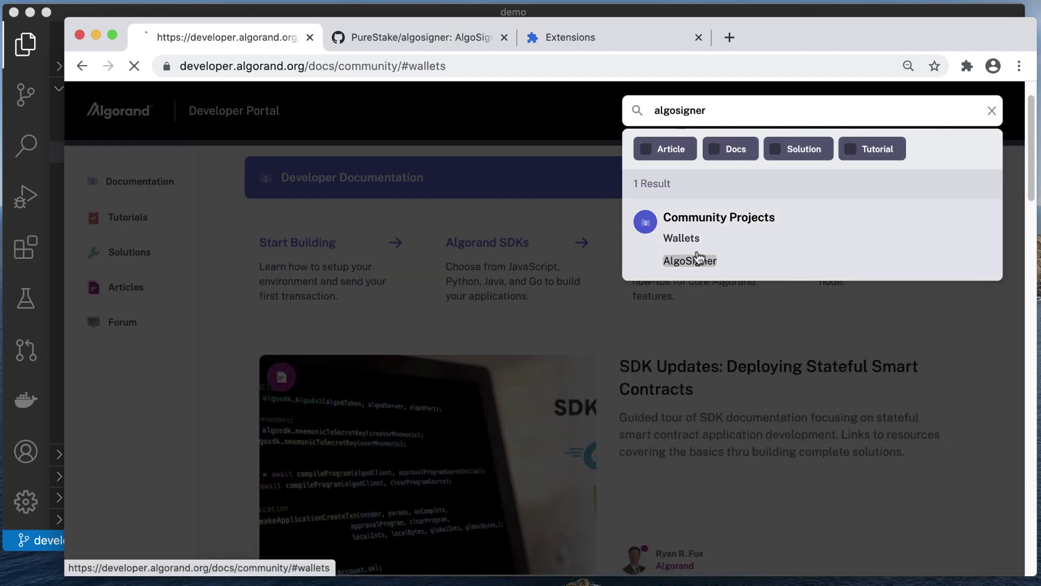
pyautogui.click(443, 39)
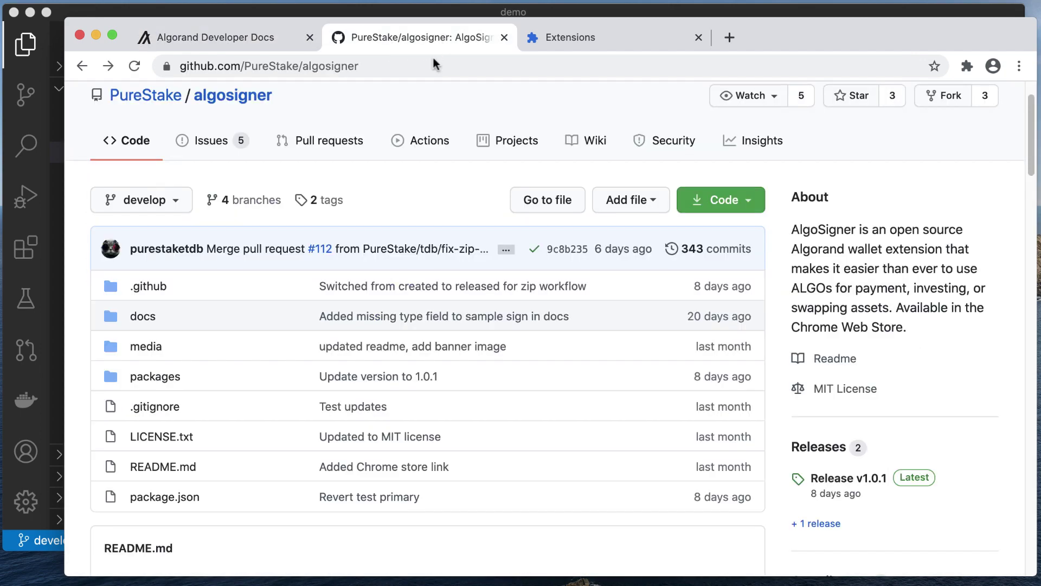
pyautogui.scroll(-1, 217, 338)
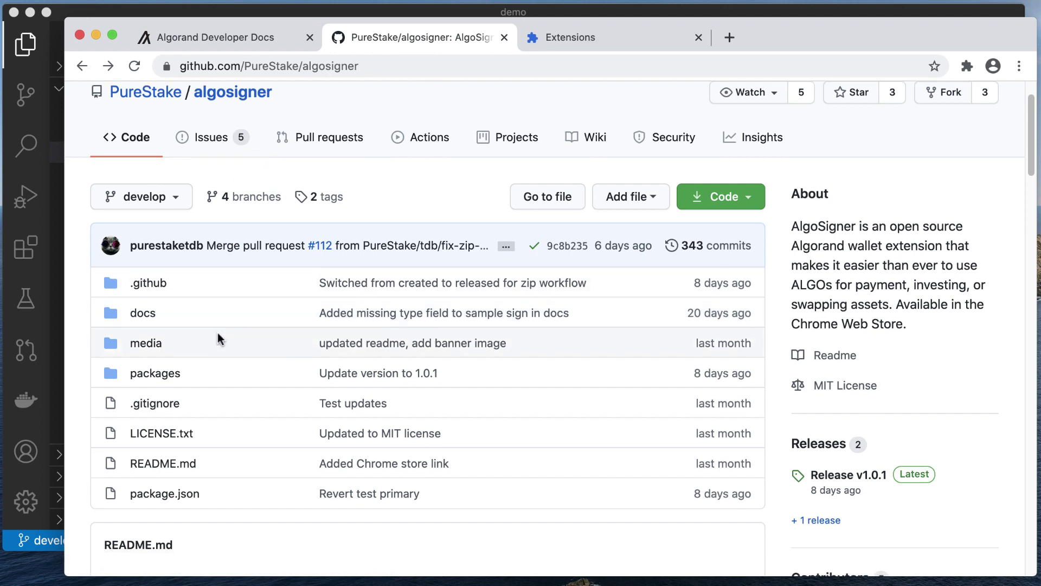
pyautogui.scroll(-10, 218, 339)
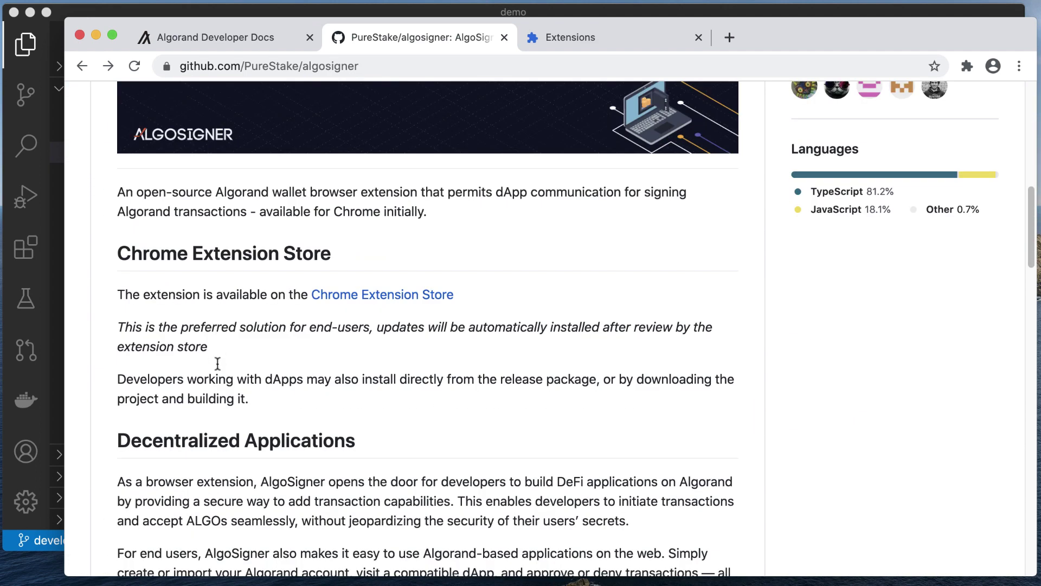
pyautogui.scroll(-5, 445, 417)
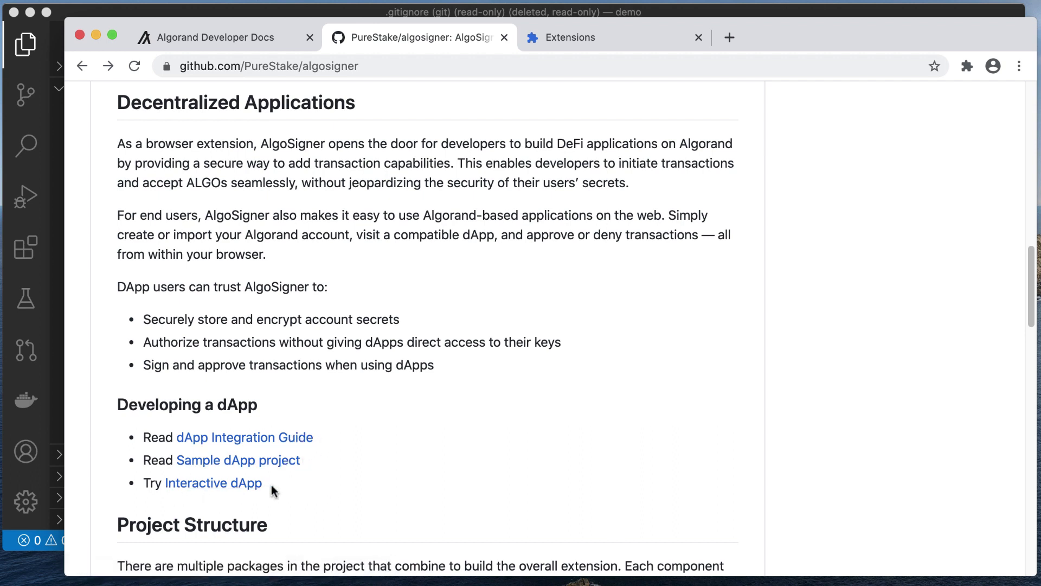
pyautogui.scroll(-3, 353, 505)
pyautogui.scroll(-5, 352, 497)
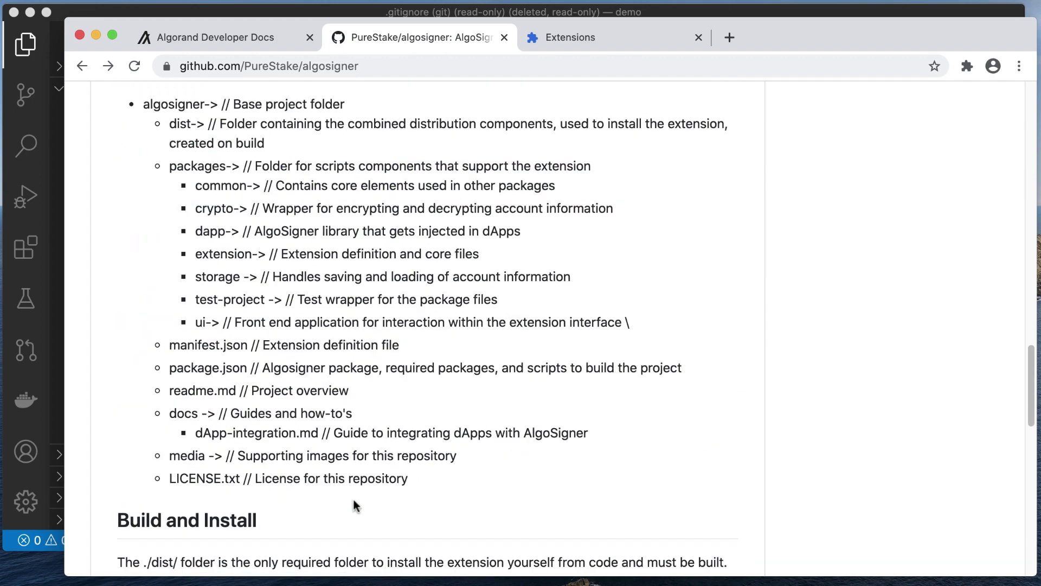
pyautogui.scroll(-3, 352, 497)
pyautogui.scroll(-2, 354, 500)
pyautogui.scroll(-1, 361, 497)
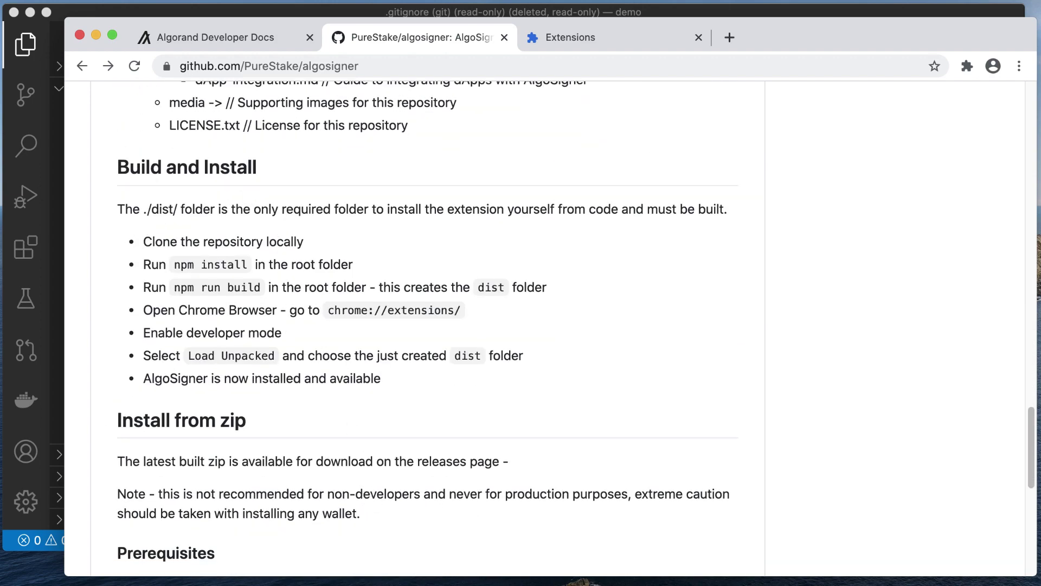
# - Run 'cd algosigner' and 'npm install' in the terminal, then expand algosigner > dist
pyautogui.click(142, 12)
pyautogui.write('cd ')
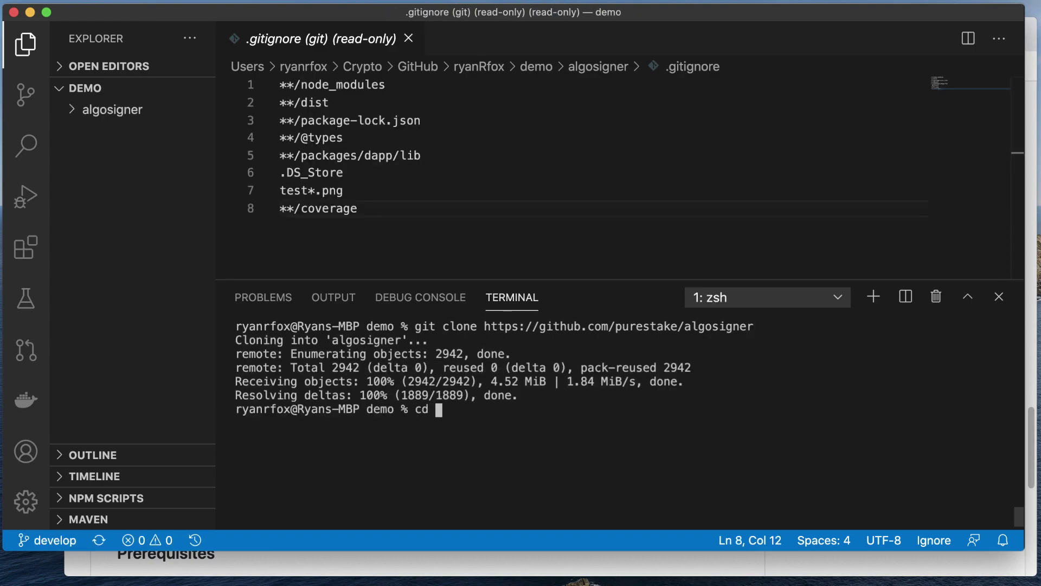
pyautogui.write('algosigner')
pyautogui.press('Return')
pyautogui.write('npm install')
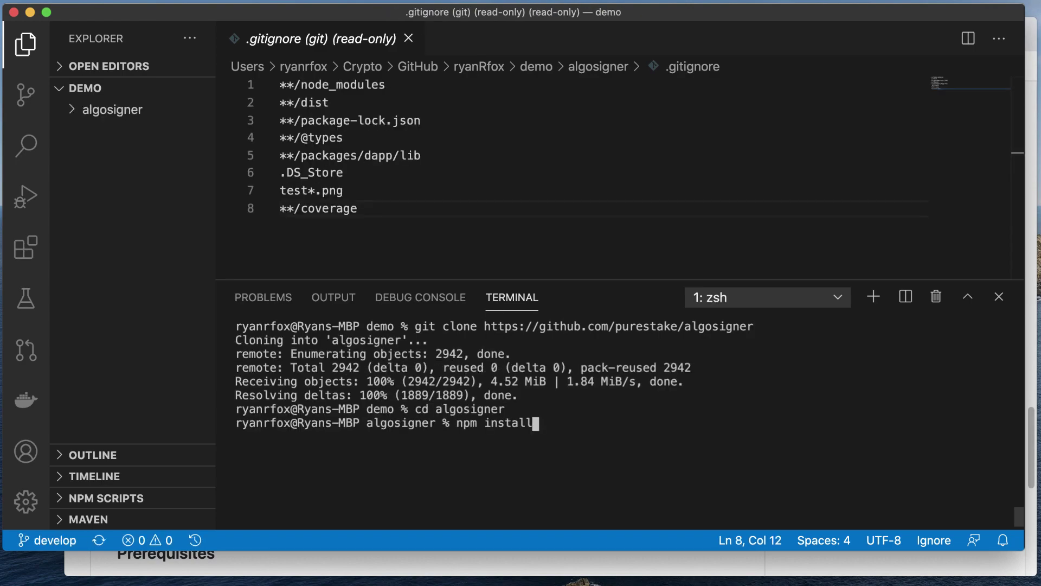
pyautogui.press('Return')
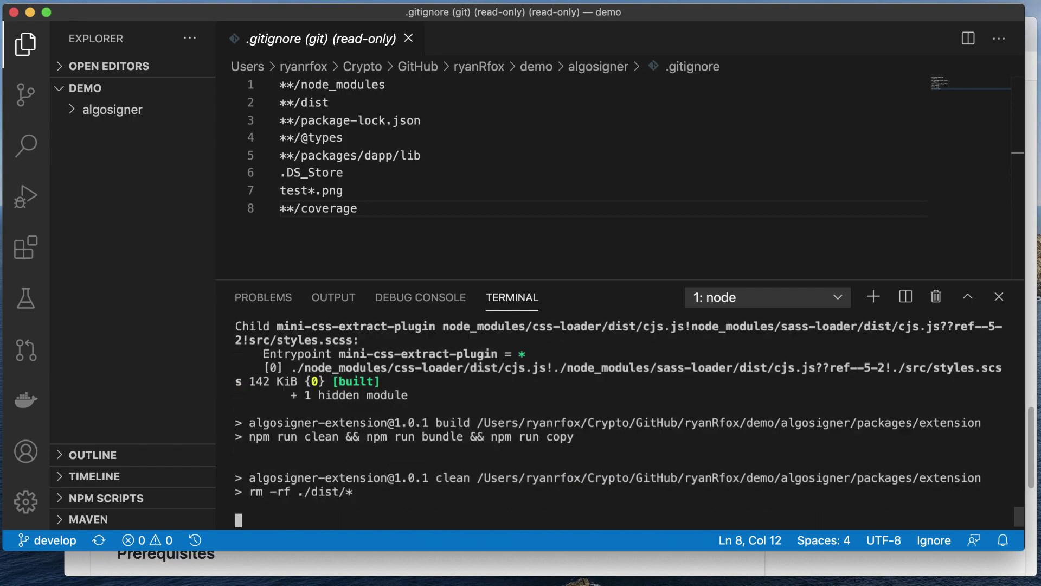
pyautogui.click(112, 109)
pyautogui.click(107, 151)
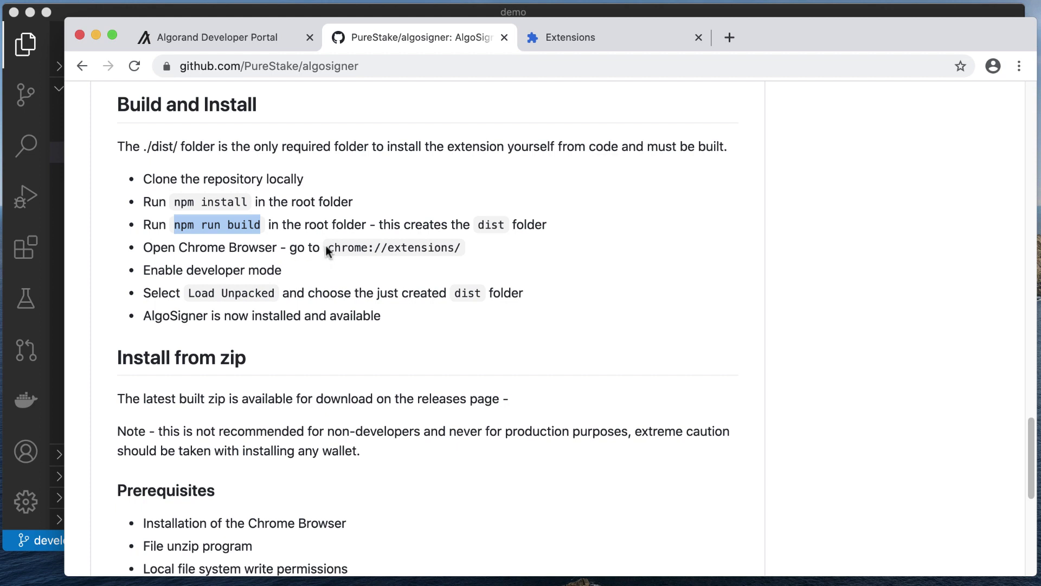
# - Turn on Developer mode at chrome://extensions and load the dist folder as an unpacked extension
pyautogui.moveTo(327, 252); pyautogui.dragTo(460, 243)
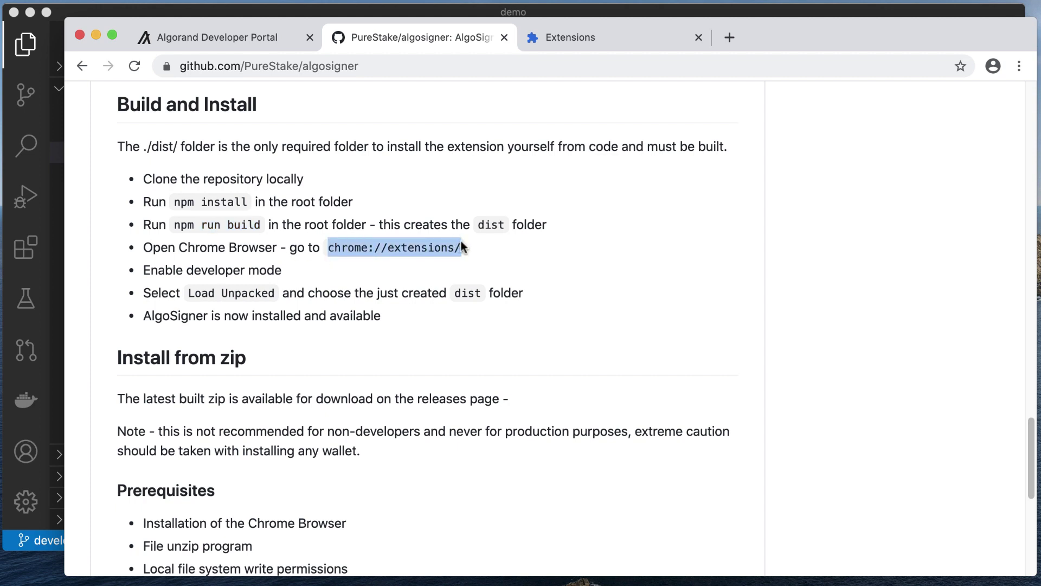
pyautogui.click(569, 36)
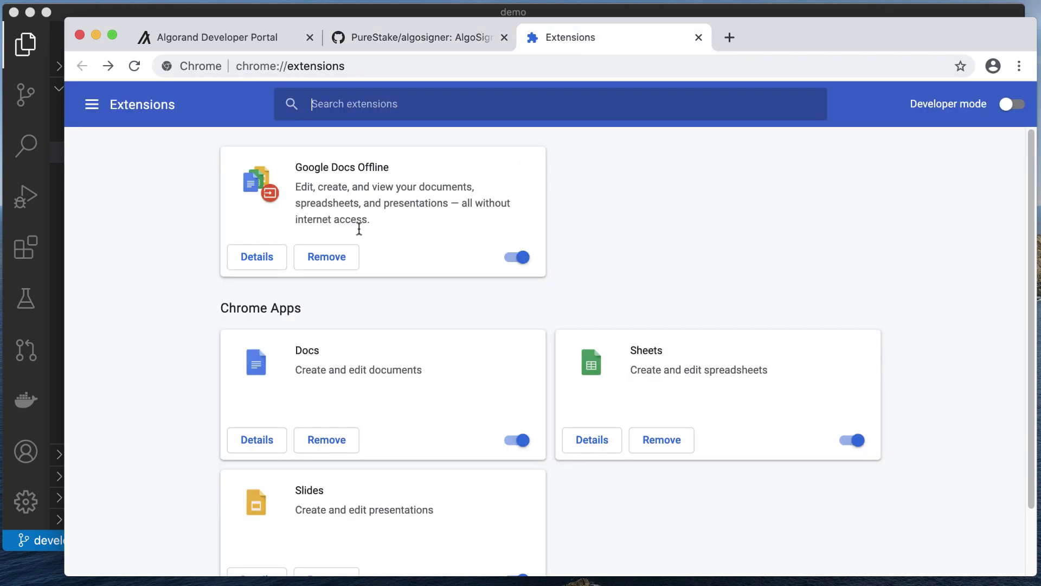
pyautogui.click(1008, 109)
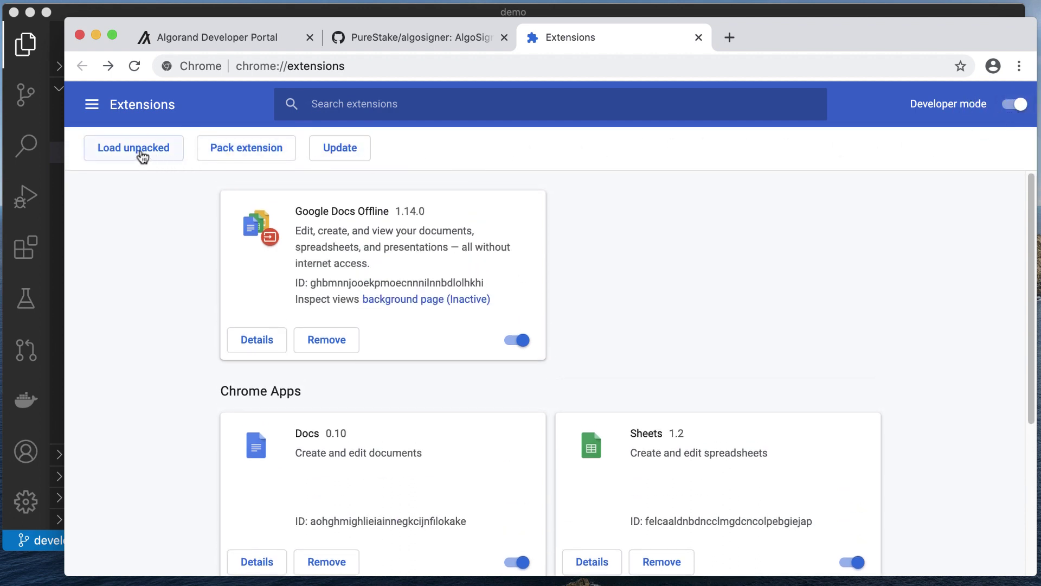
pyautogui.click(141, 150)
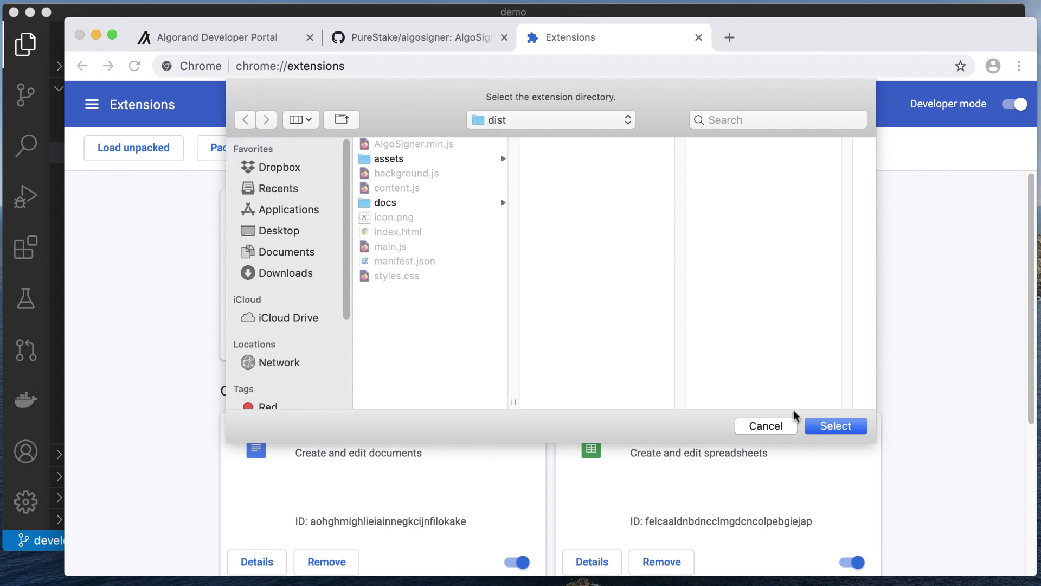
pyautogui.click(837, 426)
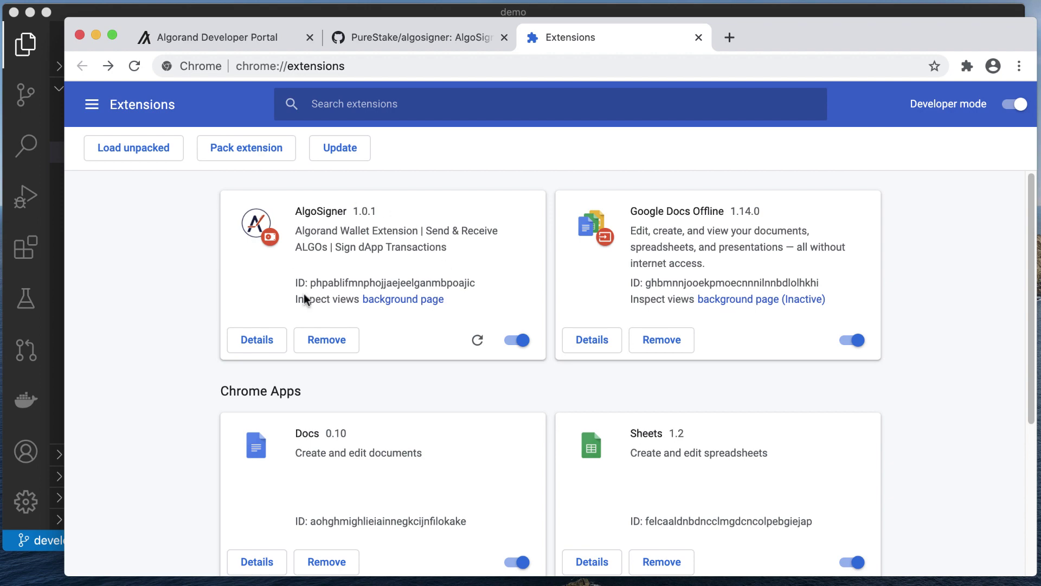
# - Create a new AlgoSigner wallet protected by a password
pyautogui.click(967, 67)
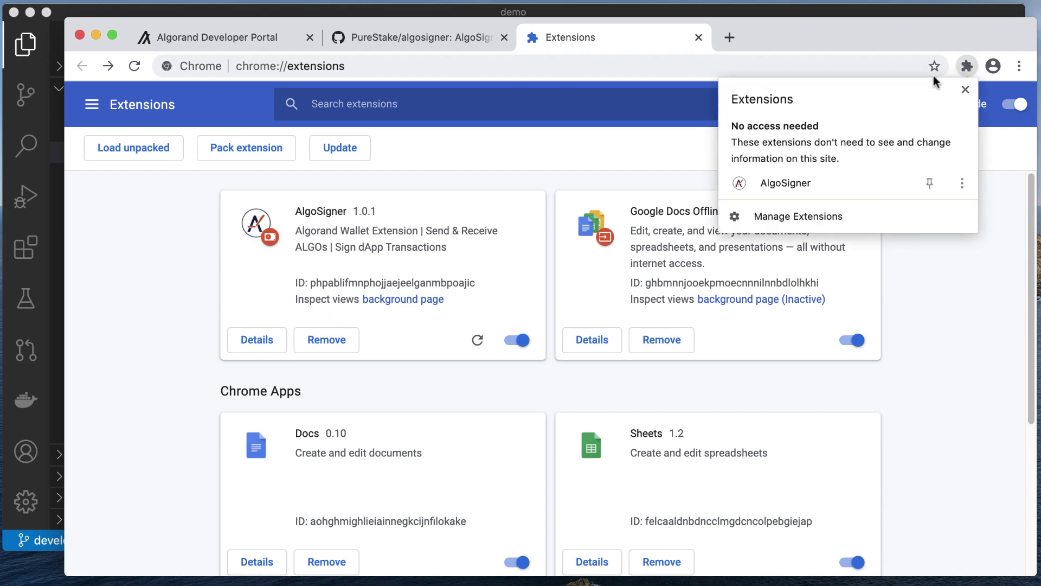
pyautogui.click(789, 186)
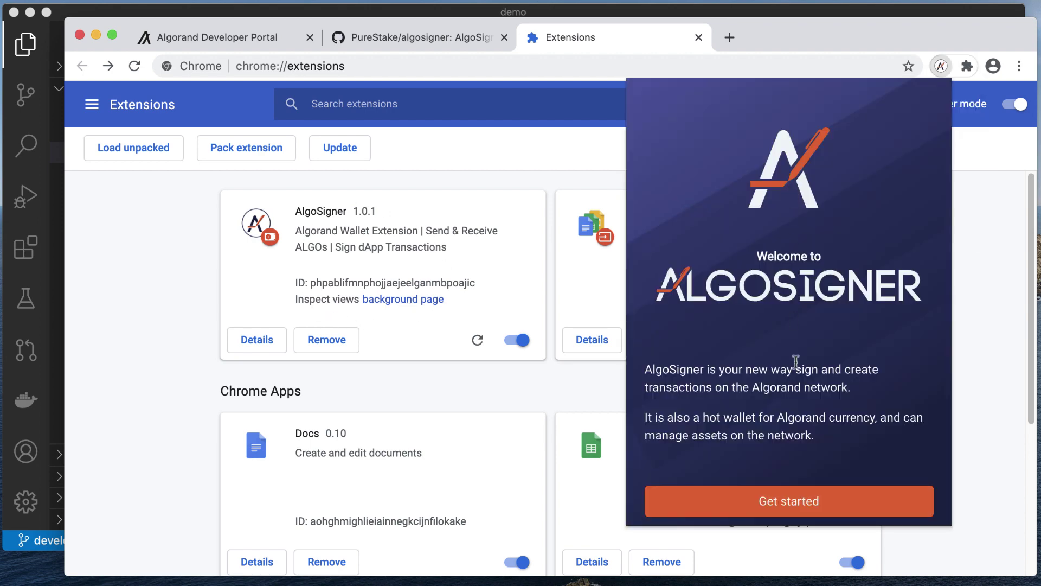
pyautogui.click(820, 504)
pyautogui.click(720, 377)
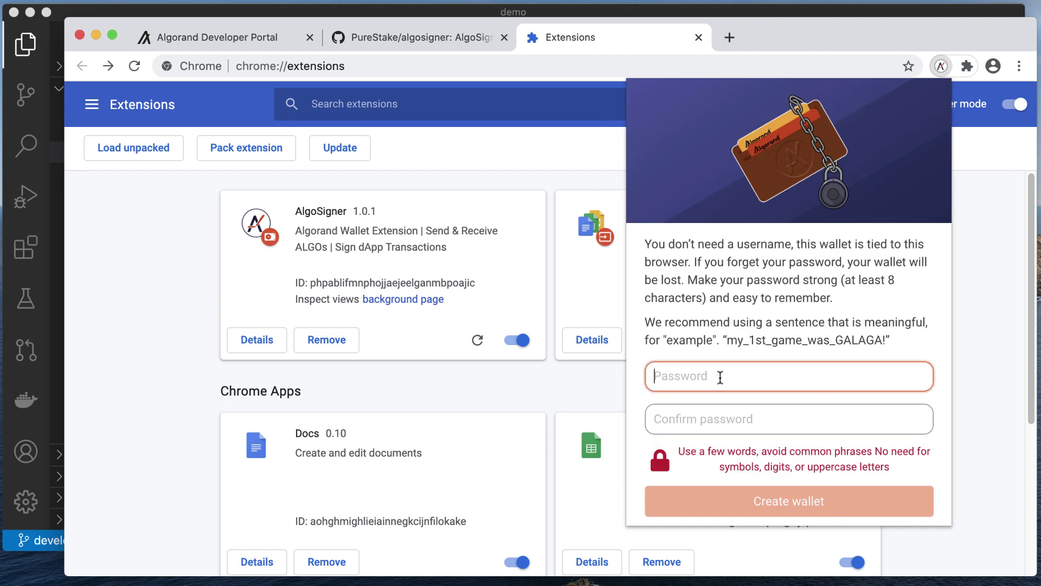
pyautogui.press('Tab')
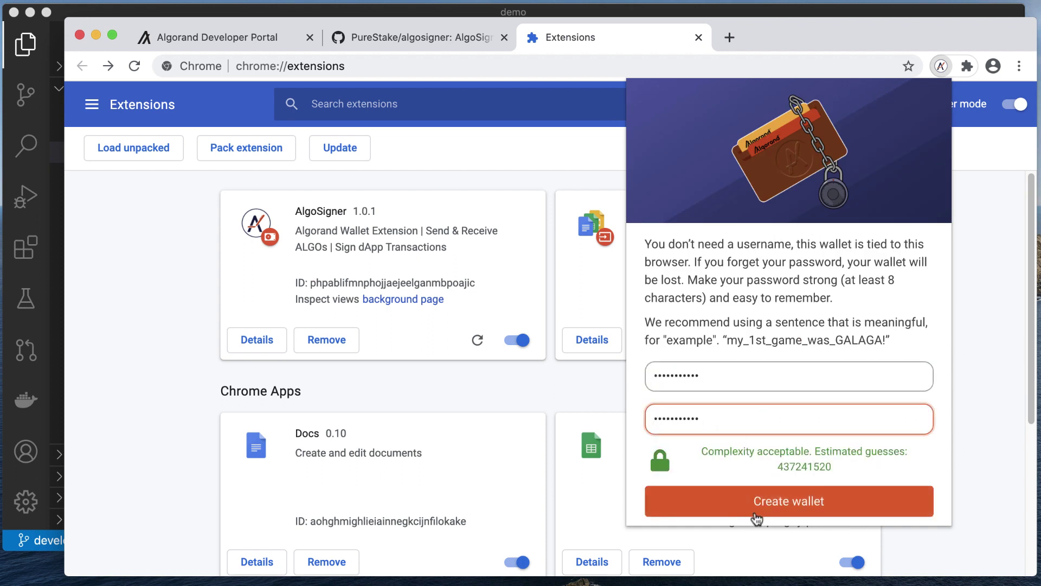
pyautogui.click(756, 502)
# - Switch the wallet to TestNet and import an existing account named myFirstAccount
pyautogui.click(889, 96)
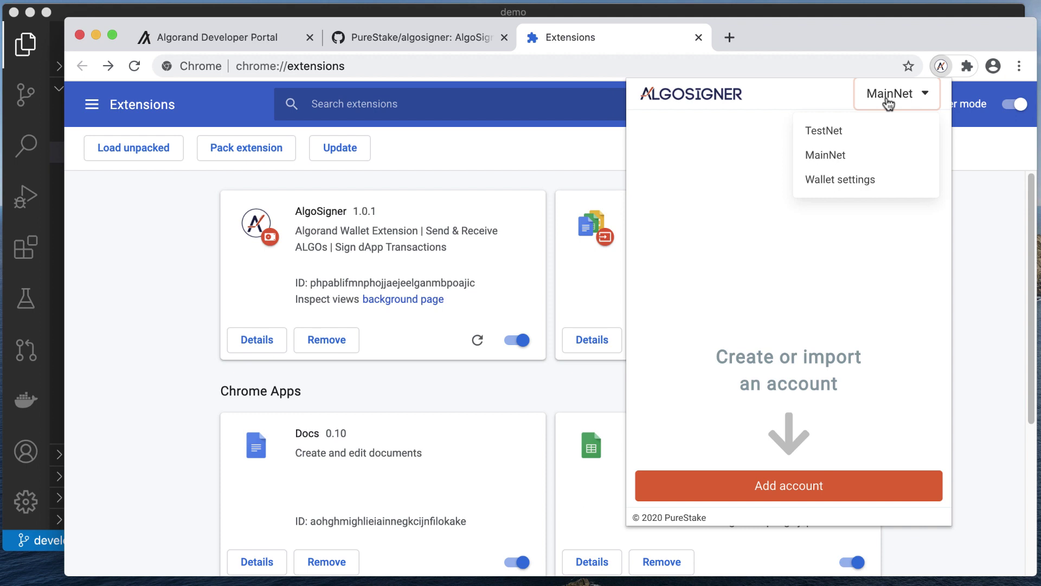
pyautogui.click(849, 133)
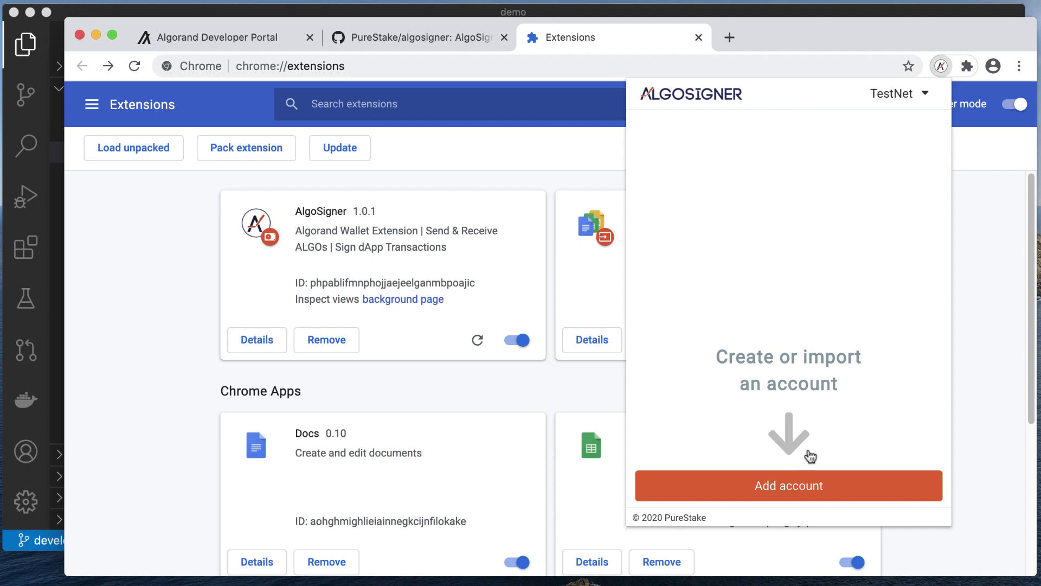
pyautogui.click(809, 482)
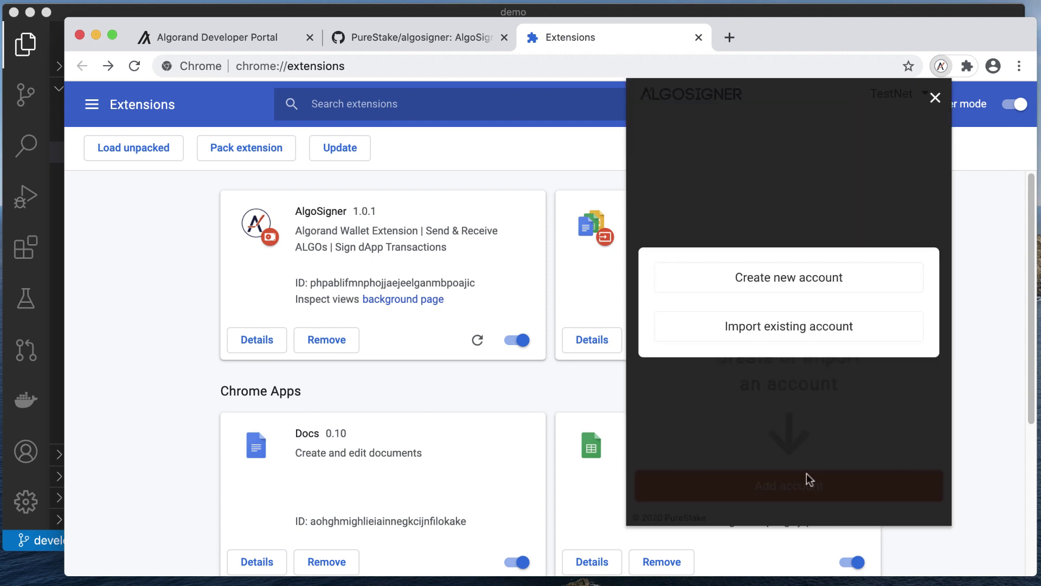
pyautogui.click(763, 327)
pyautogui.click(717, 167)
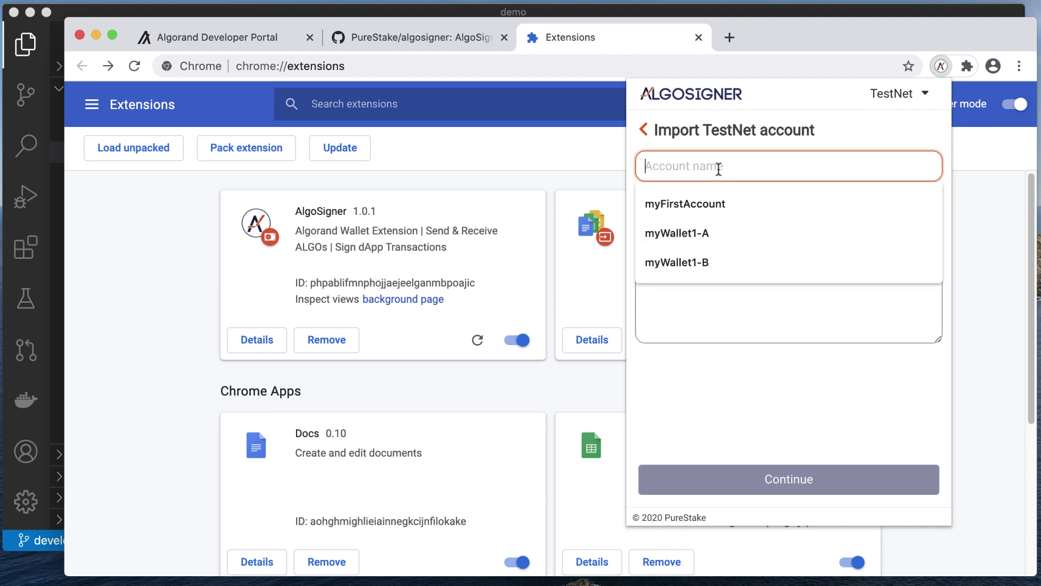
pyautogui.click(704, 192)
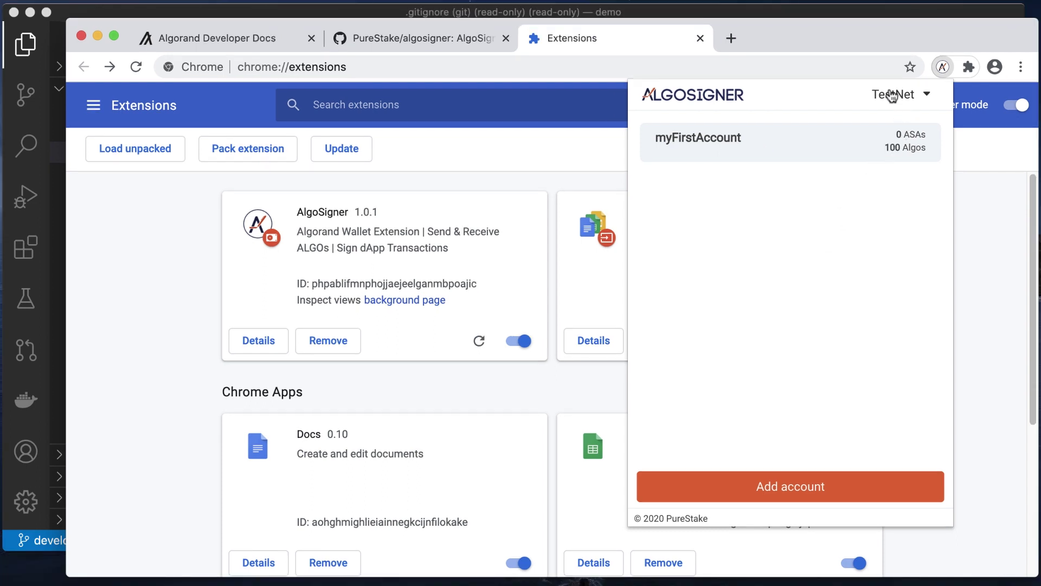
# - Show myFirstAccount's address and QR code, then return to the GitHub README
pyautogui.click(723, 142)
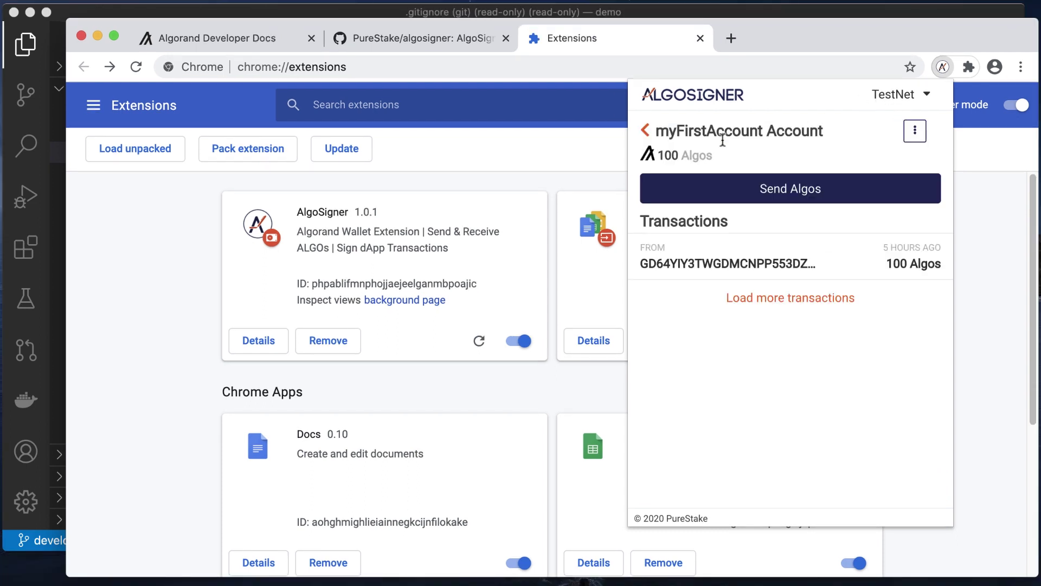
pyautogui.click(914, 133)
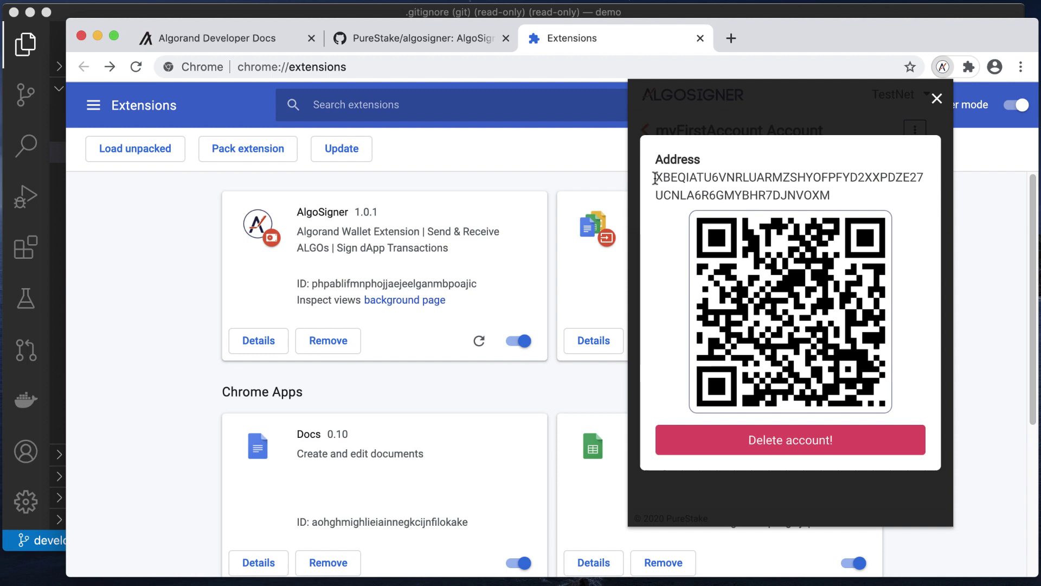
pyautogui.moveTo(655, 177); pyautogui.dragTo(680, 177)
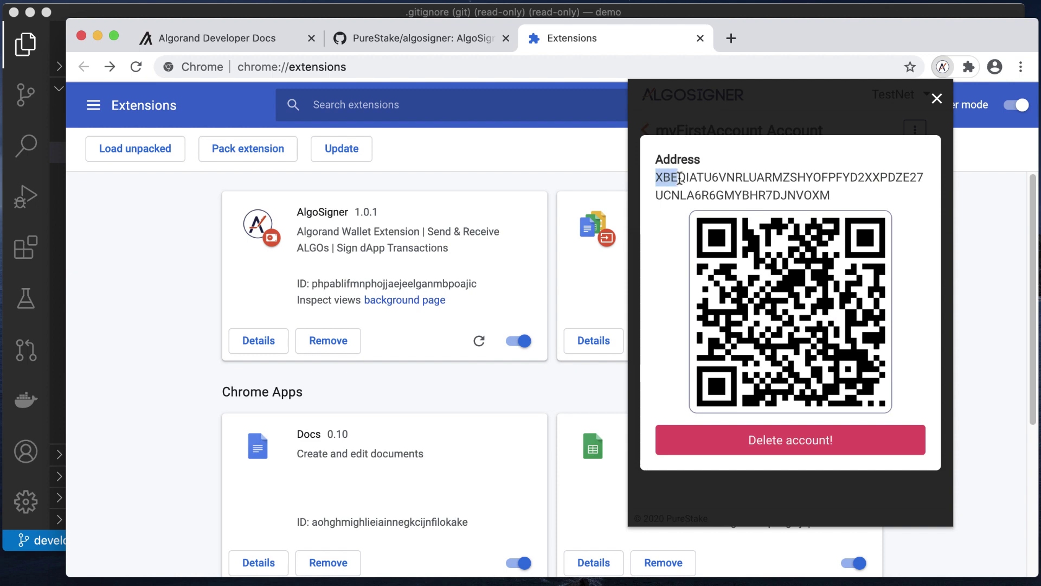
pyautogui.click(459, 37)
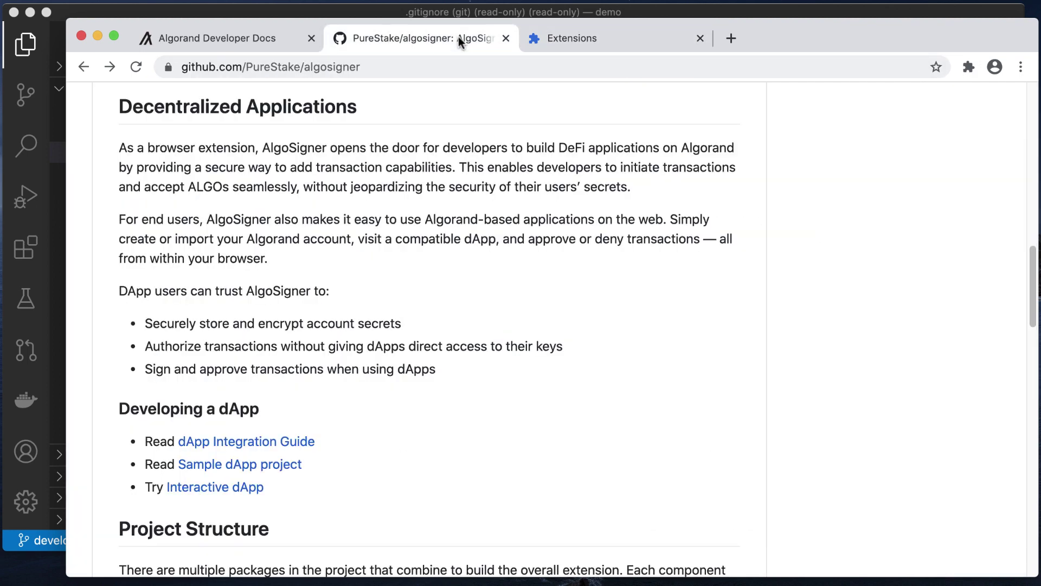
# - Open the dApp example's payment page and connect it to AlgoSigner
pyautogui.click(231, 488)
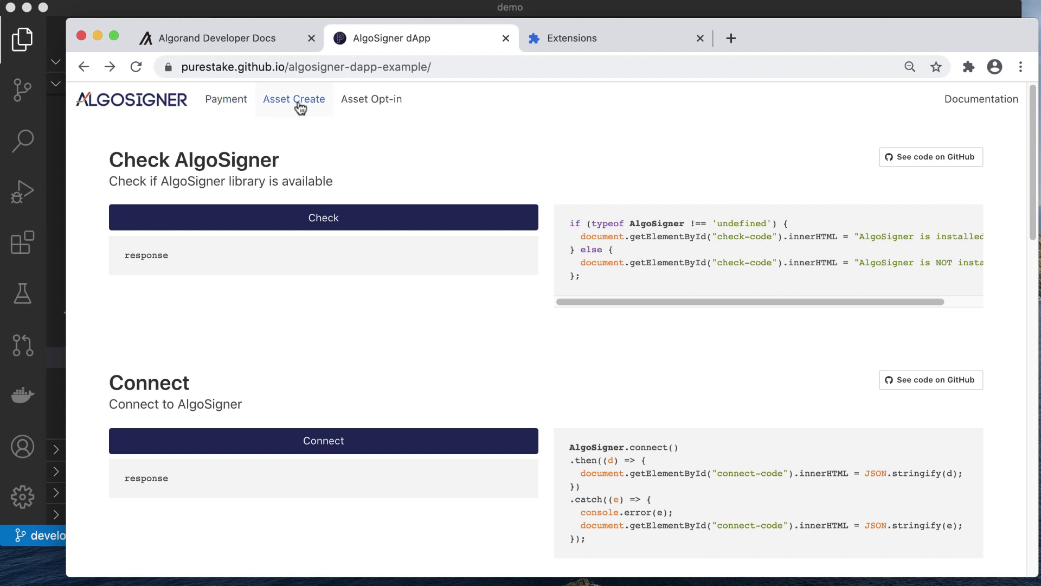
pyautogui.click(224, 104)
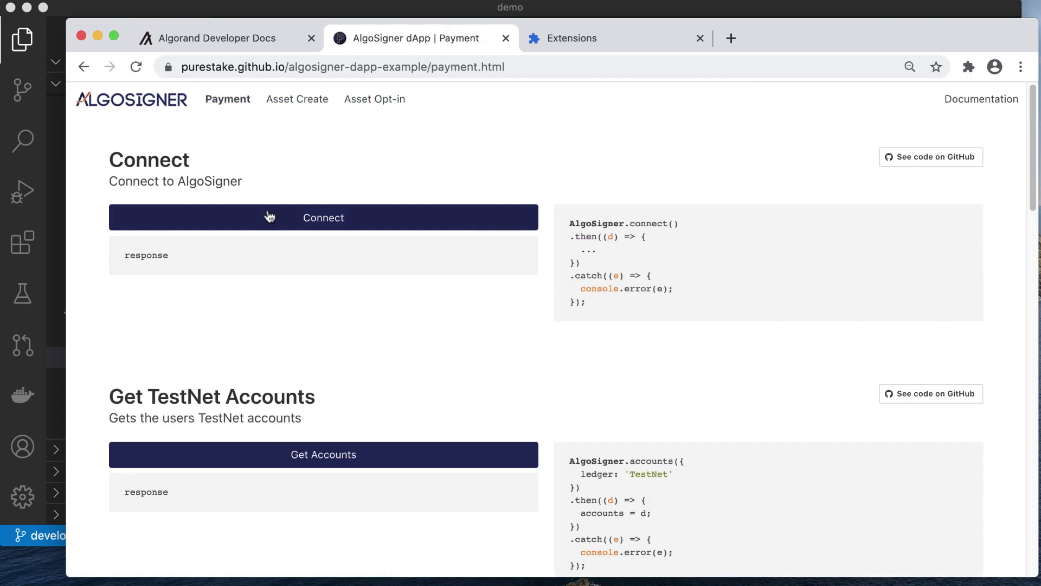
pyautogui.click(505, 226)
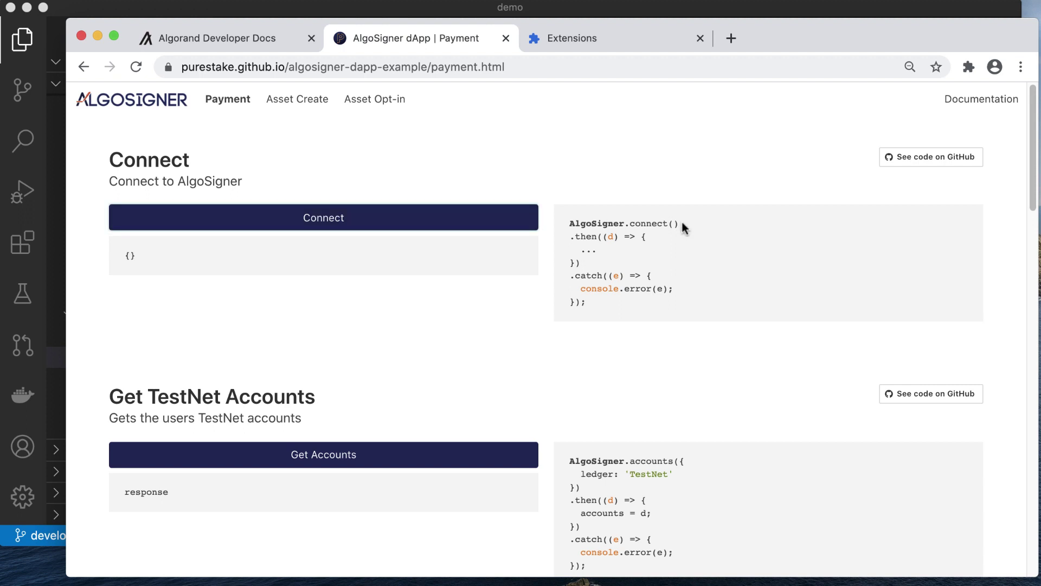
pyautogui.moveTo(688, 225); pyautogui.dragTo(567, 227)
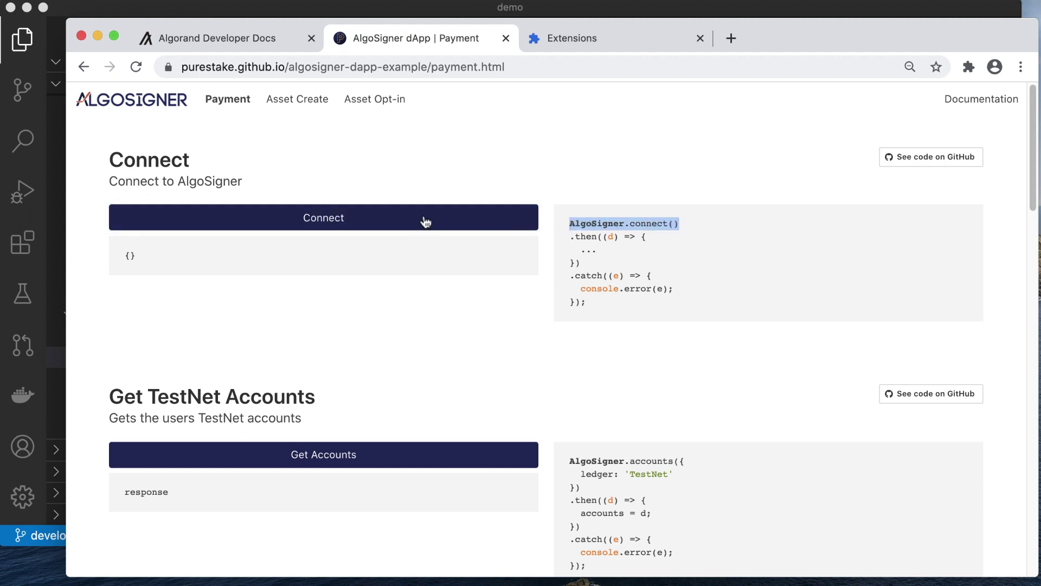
pyautogui.click(389, 224)
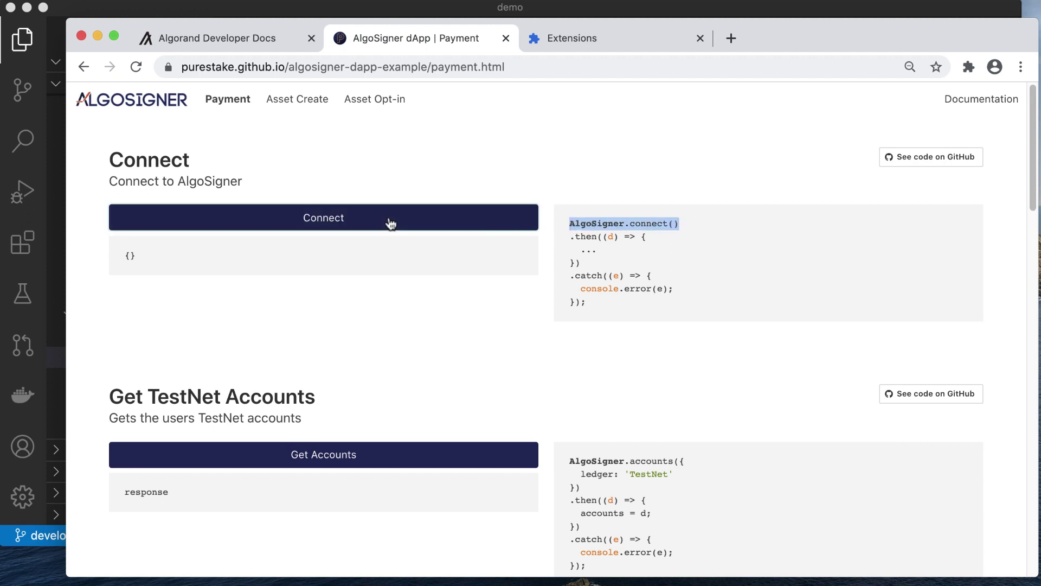
# - Fetch the TestNet account address with Get Accounts
pyautogui.click(361, 463)
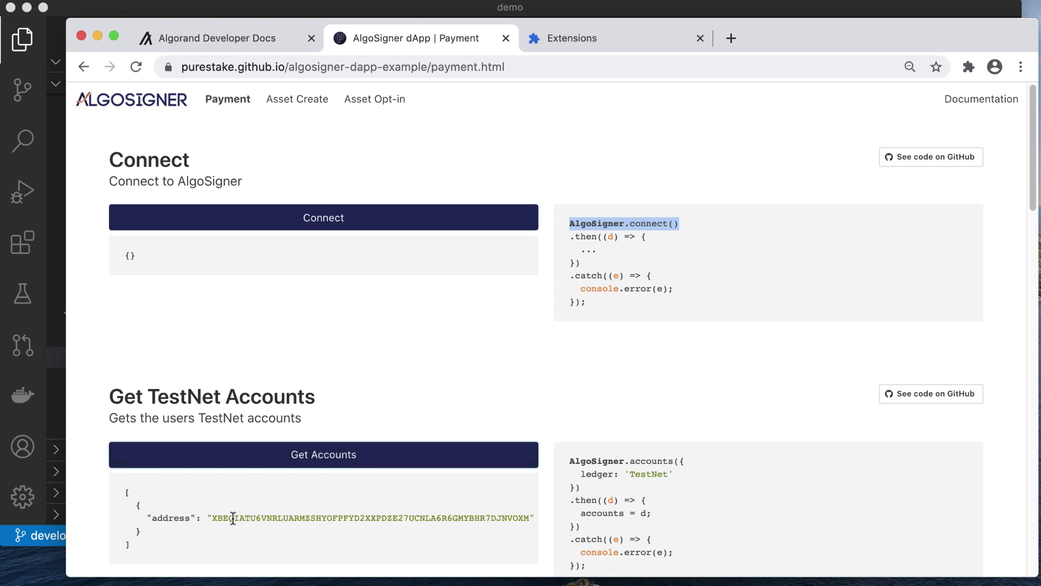
pyautogui.moveTo(232, 518); pyautogui.dragTo(214, 519)
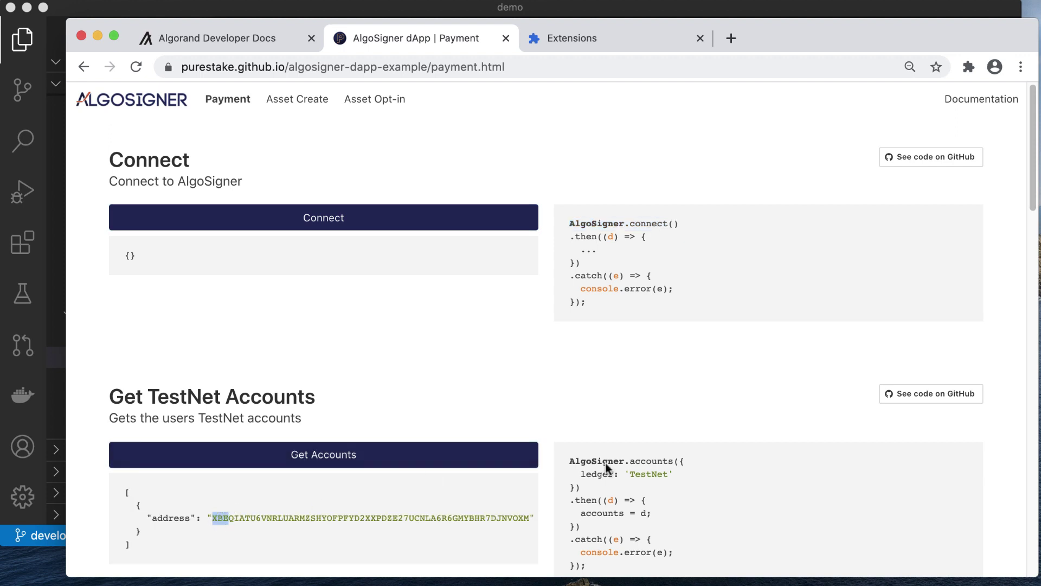
pyautogui.moveTo(687, 461); pyautogui.dragTo(570, 465)
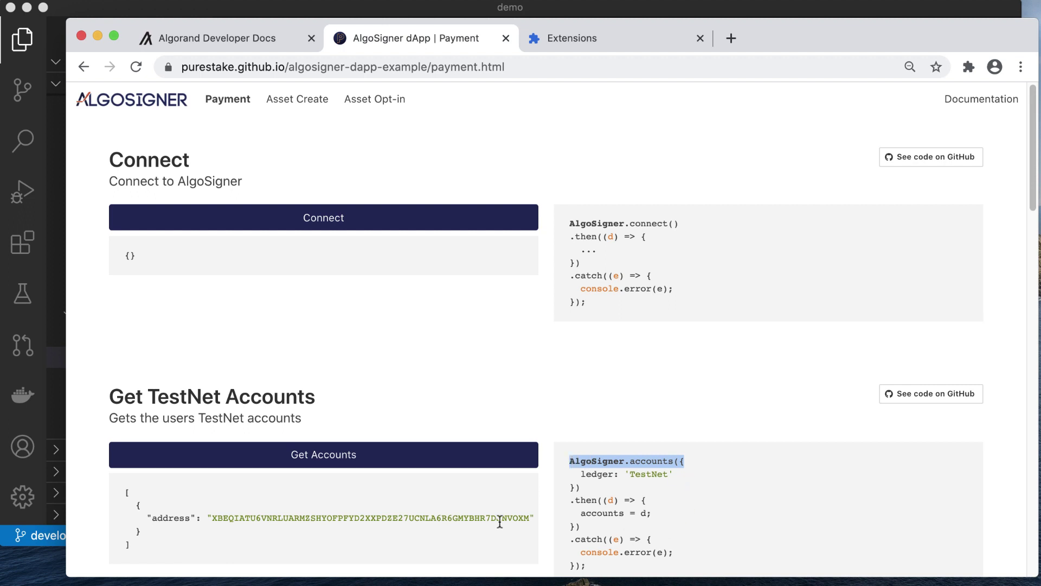
pyautogui.scroll(-3, 499, 522)
pyautogui.scroll(-2, 497, 521)
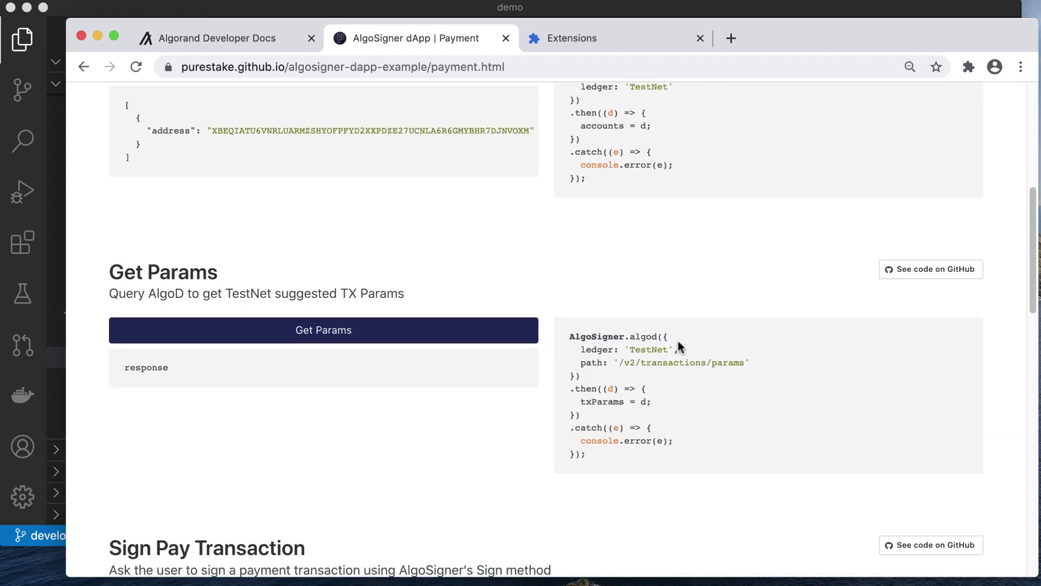
# - Fetch the suggested TestNet transaction parameters with Get Params
pyautogui.moveTo(674, 336); pyautogui.dragTo(569, 340)
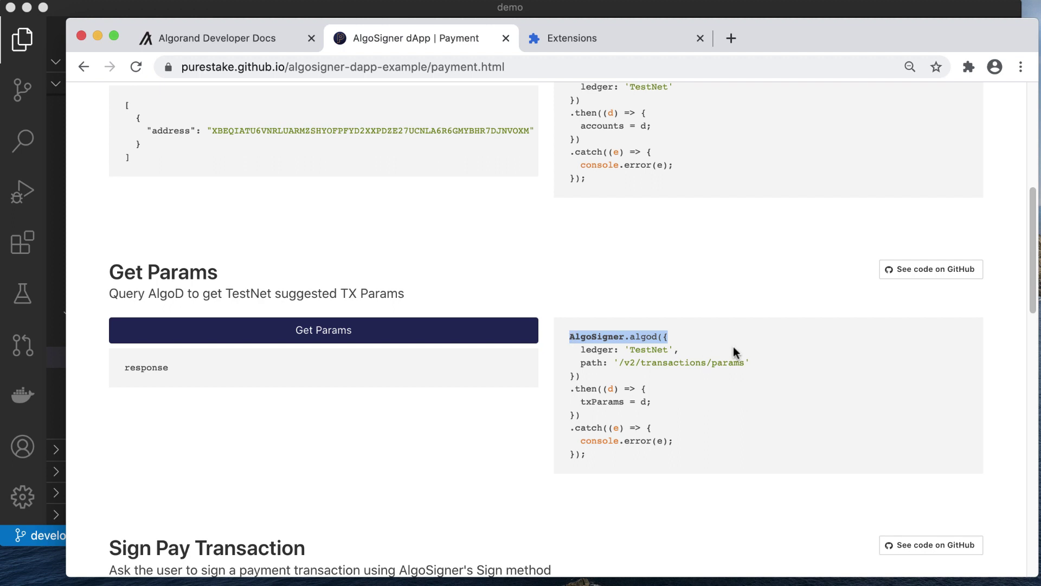
pyautogui.moveTo(749, 363); pyautogui.dragTo(579, 366)
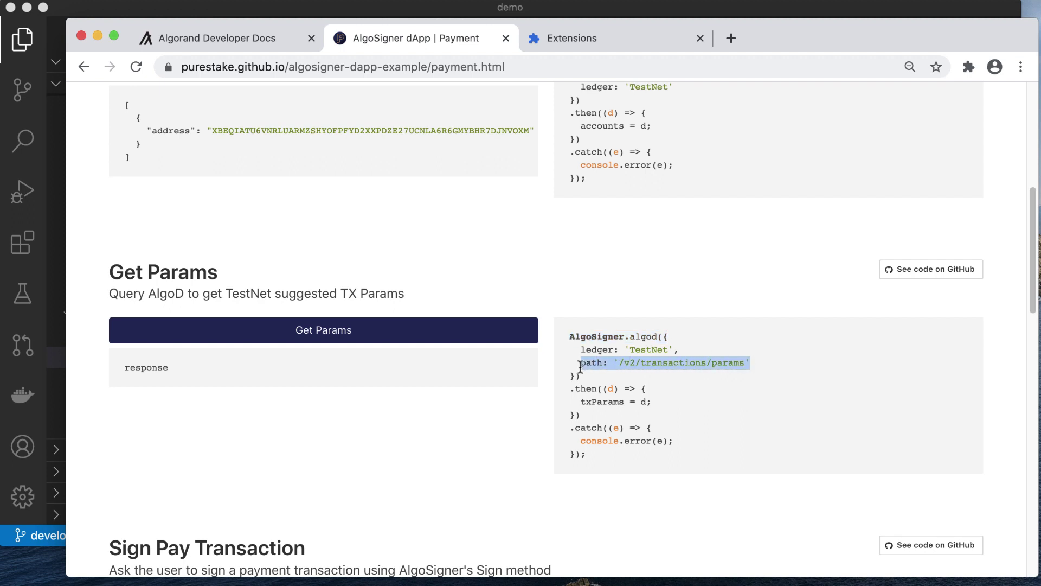
pyautogui.click(365, 338)
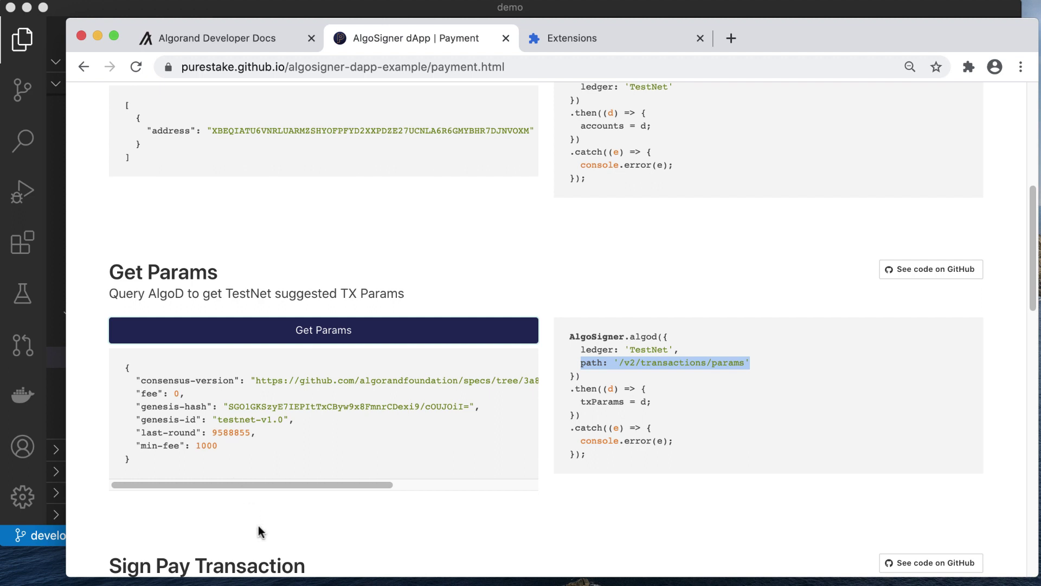
pyautogui.scroll(-2, 257, 526)
pyautogui.scroll(-3, 257, 525)
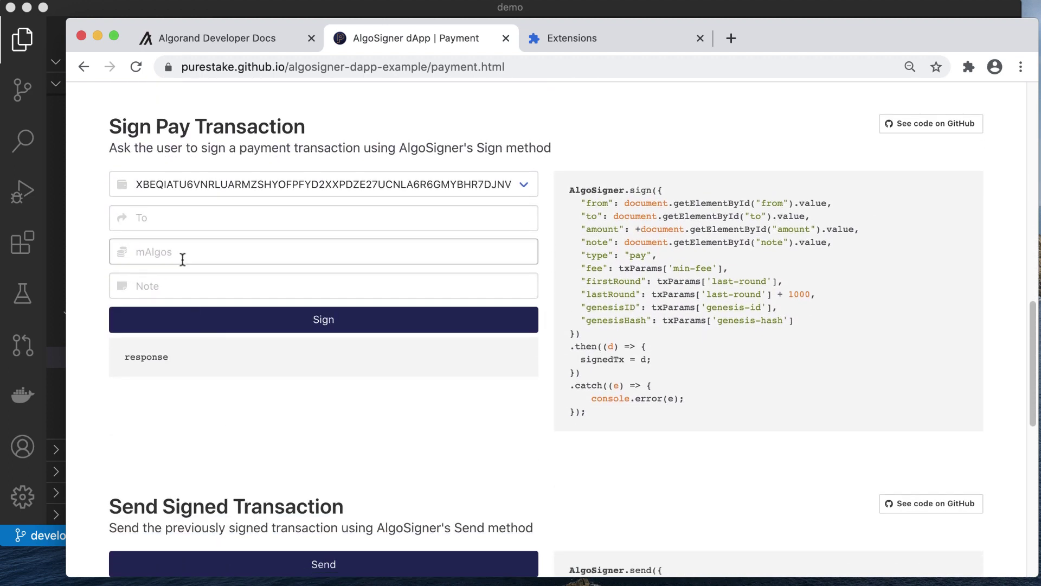
# - Enter the pasted recipient address, 10 mAlgos and note 'Thanks', then request a signature
pyautogui.click(202, 222)
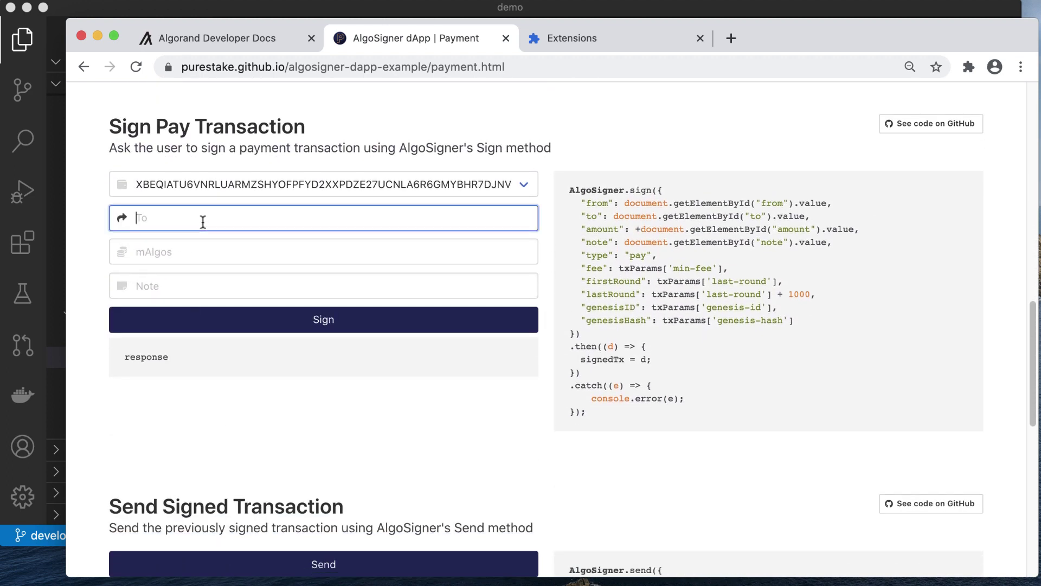
pyautogui.press('super+v')
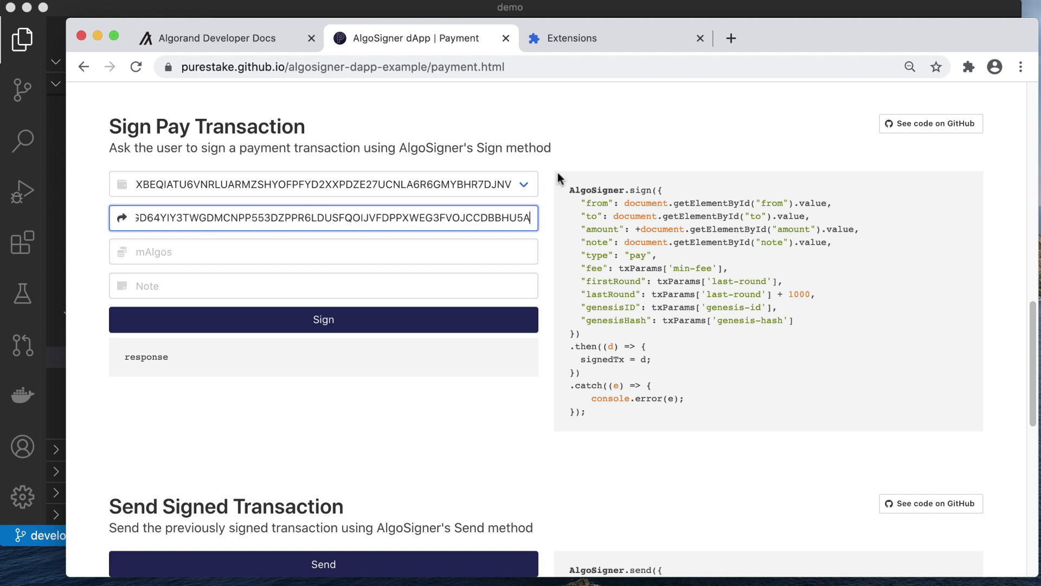
pyautogui.moveTo(666, 192); pyautogui.dragTo(567, 195)
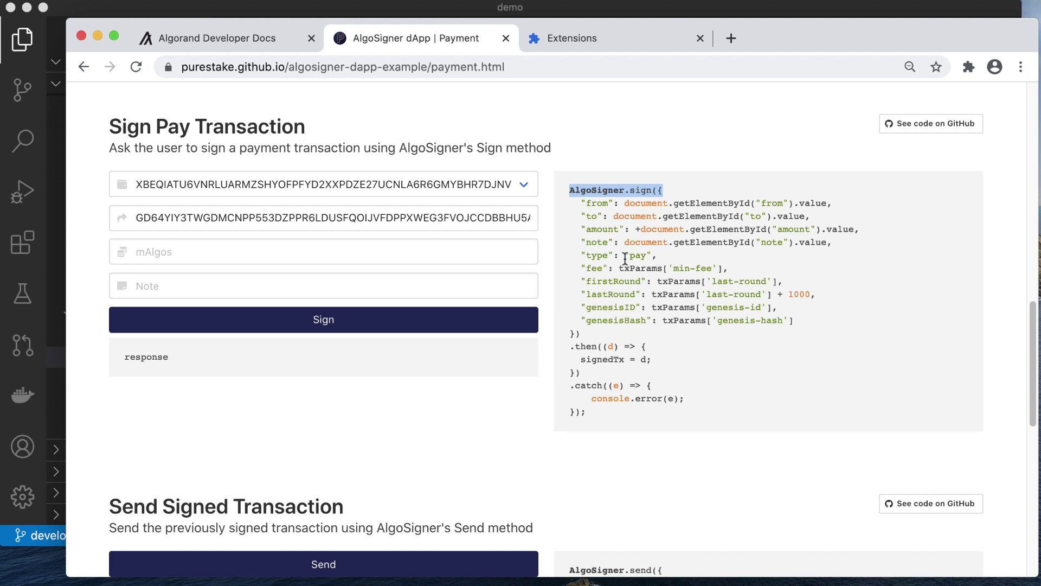
pyautogui.click(270, 252)
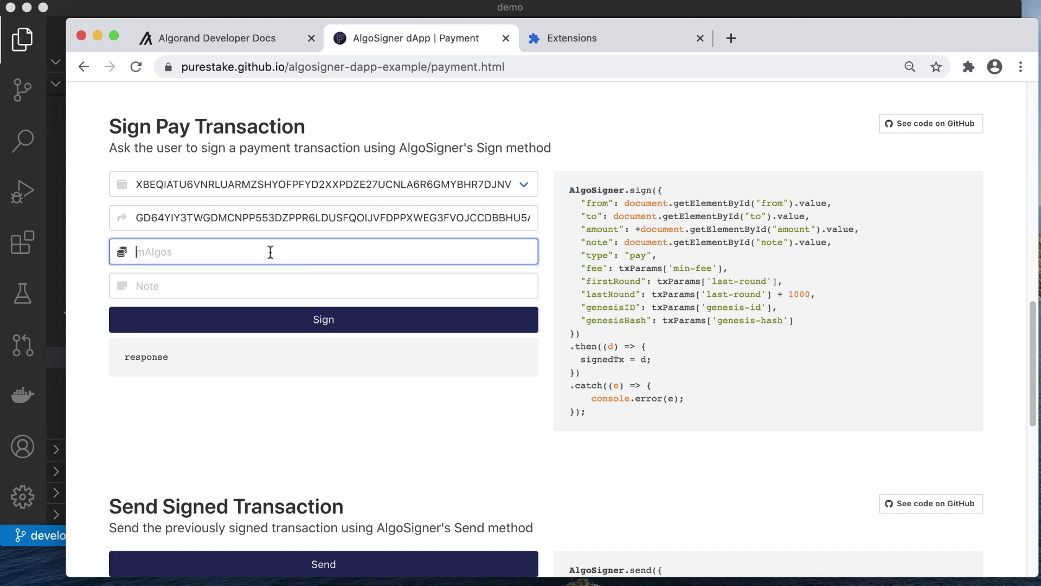
pyautogui.write('10')
pyautogui.click(280, 286)
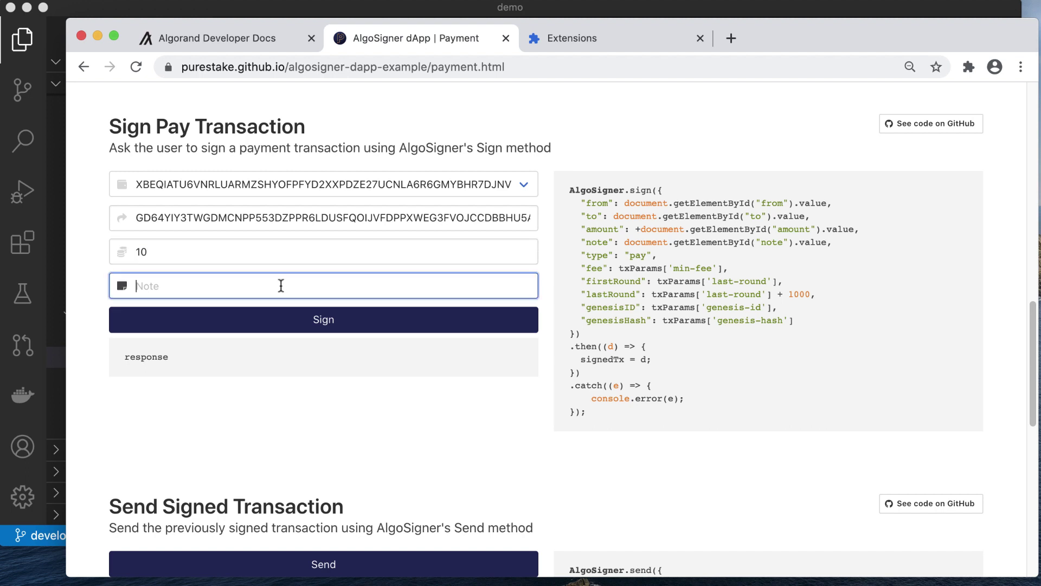
pyautogui.write('Thanks')
pyautogui.click(339, 321)
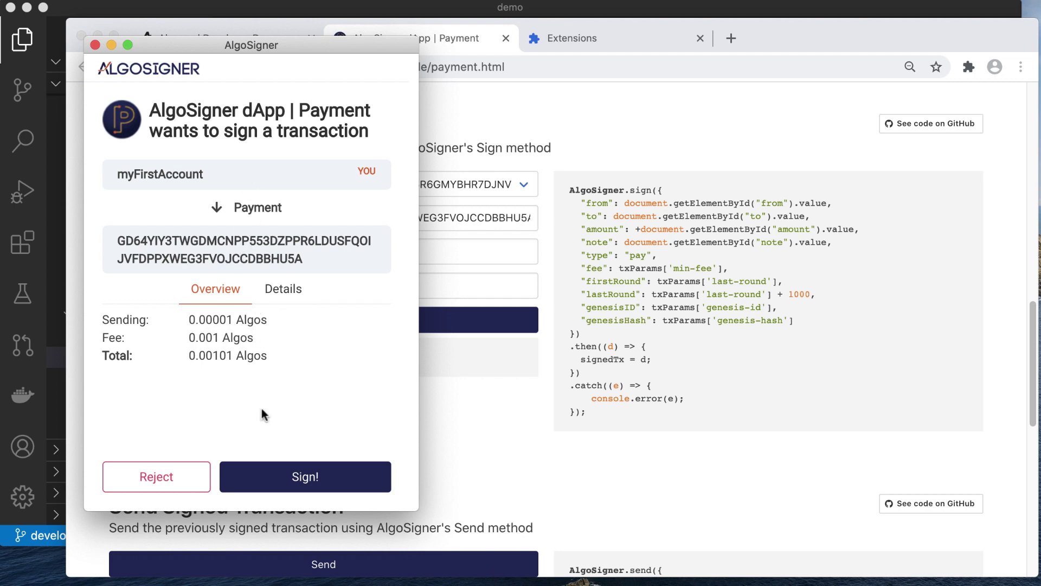
# - Approve the payment in the AlgoSigner popup and confirm with the wallet password
pyautogui.click(286, 477)
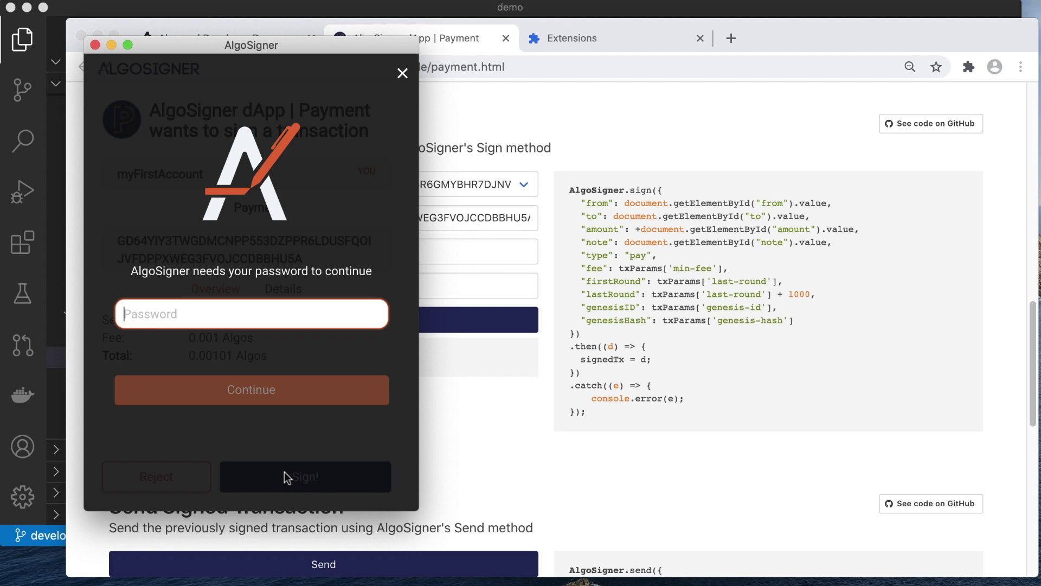
pyautogui.write('p')
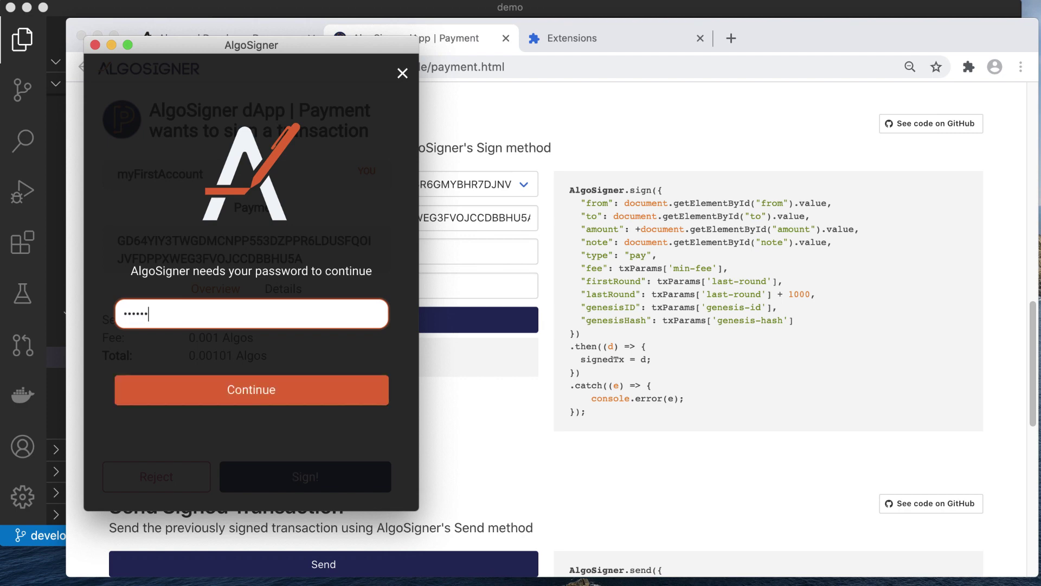
pyautogui.click(254, 400)
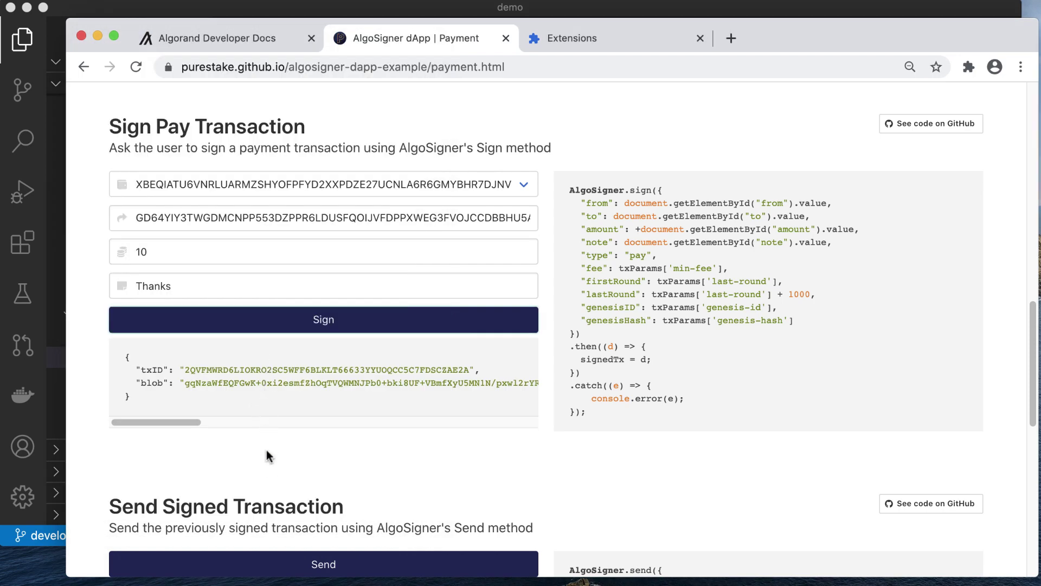
pyautogui.scroll(-3, 266, 450)
# - Send the signed payment to TestNet and look up its transaction ID on AlgoExplorer
pyautogui.click(323, 425)
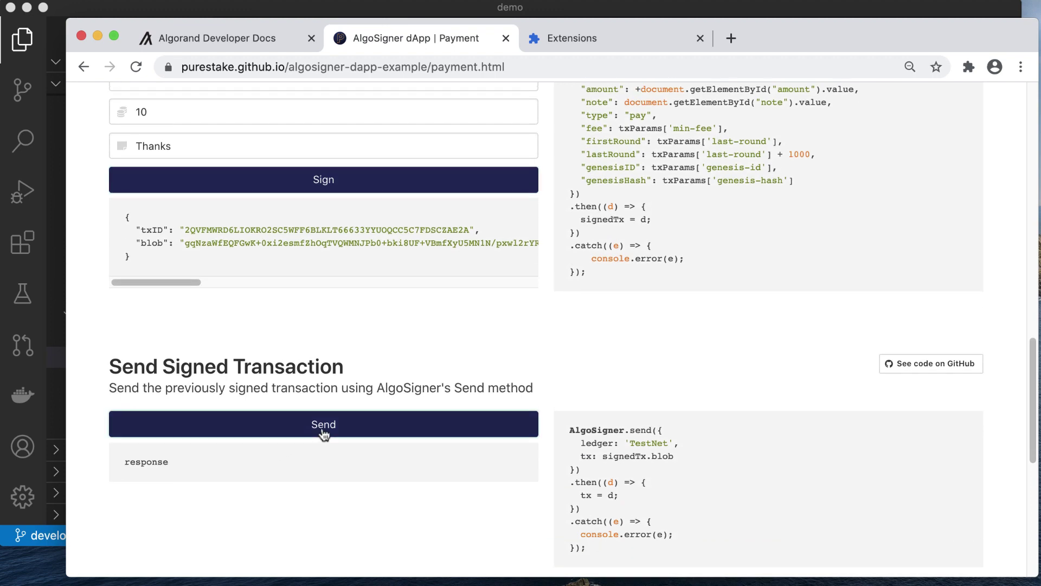
pyautogui.doubleClick(393, 475)
pyautogui.press('super+c')
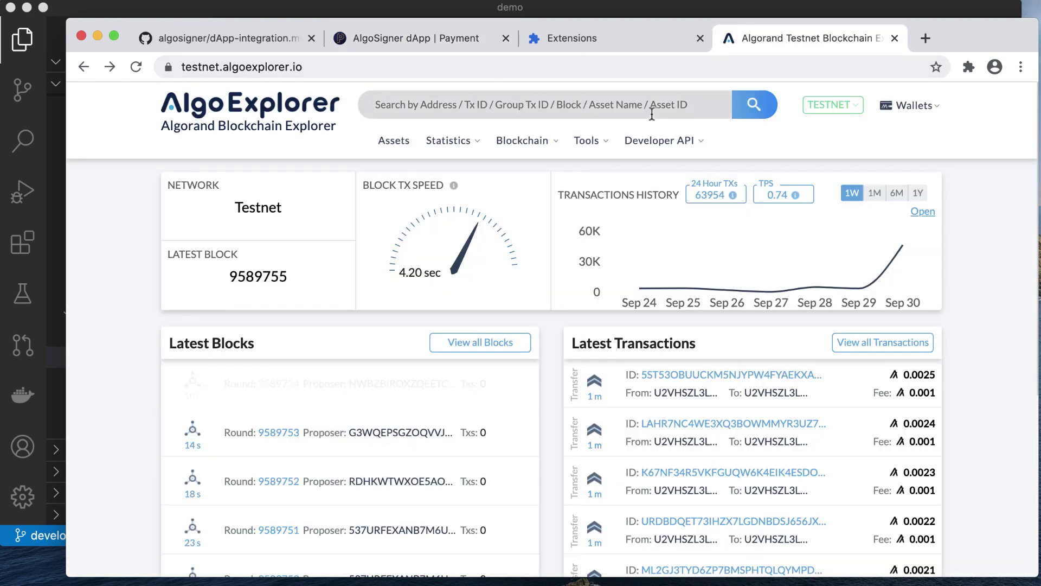
pyautogui.click(652, 114)
pyautogui.press('super+v')
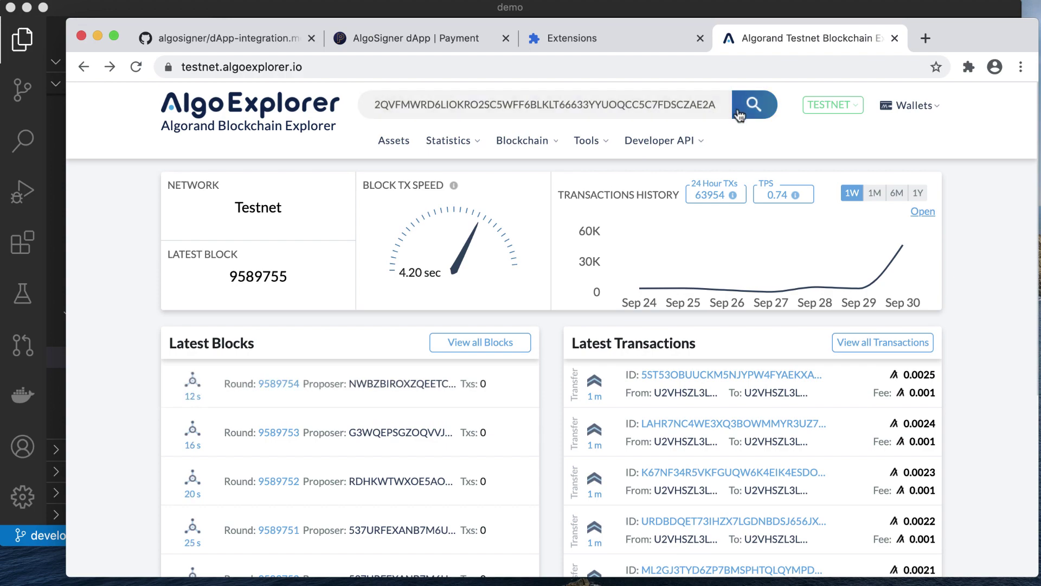
pyautogui.click(754, 105)
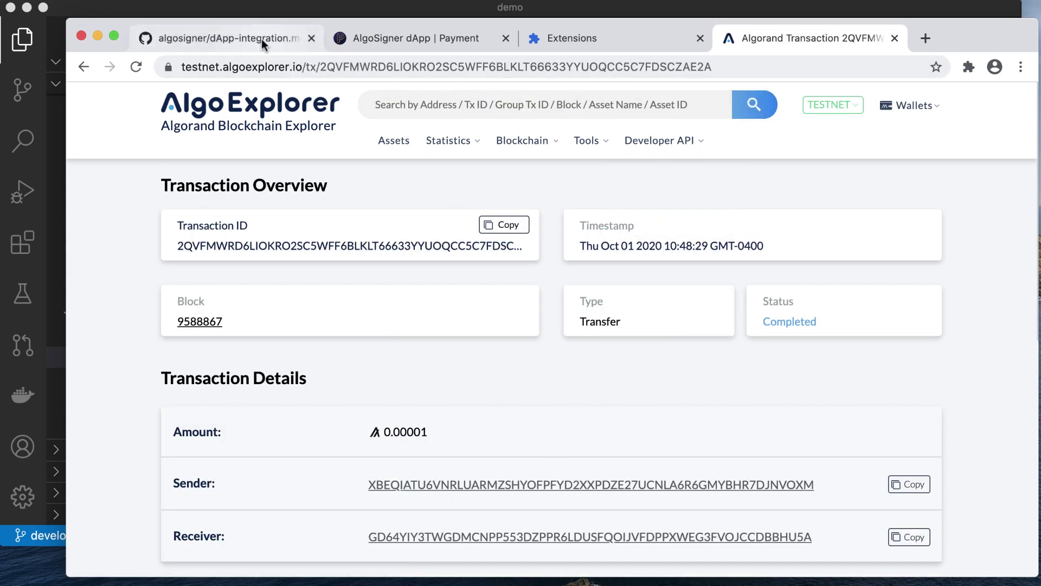
pyautogui.click(212, 38)
pyautogui.scroll(-1, 382, 498)
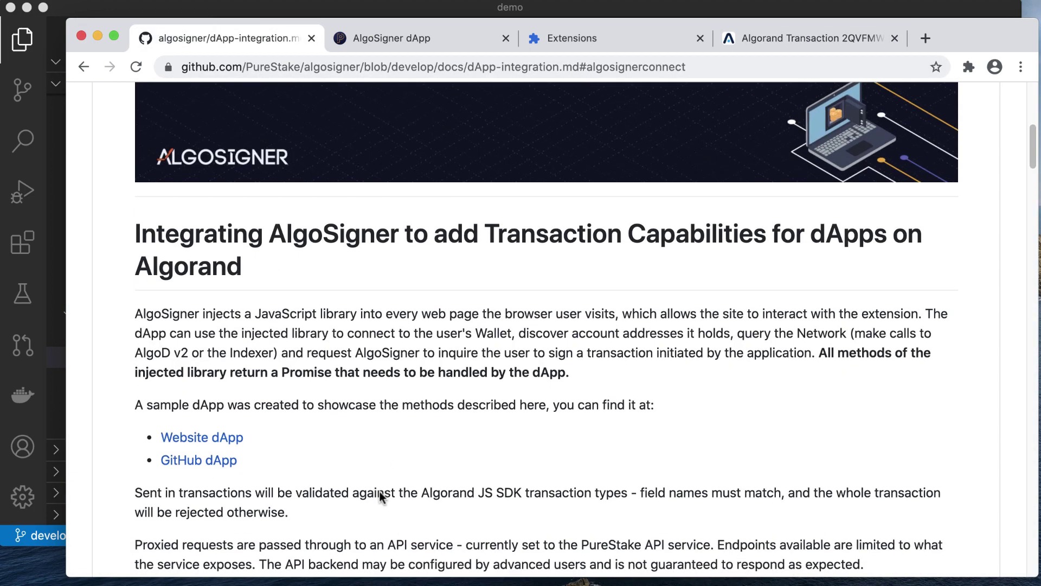
pyautogui.scroll(-5, 382, 495)
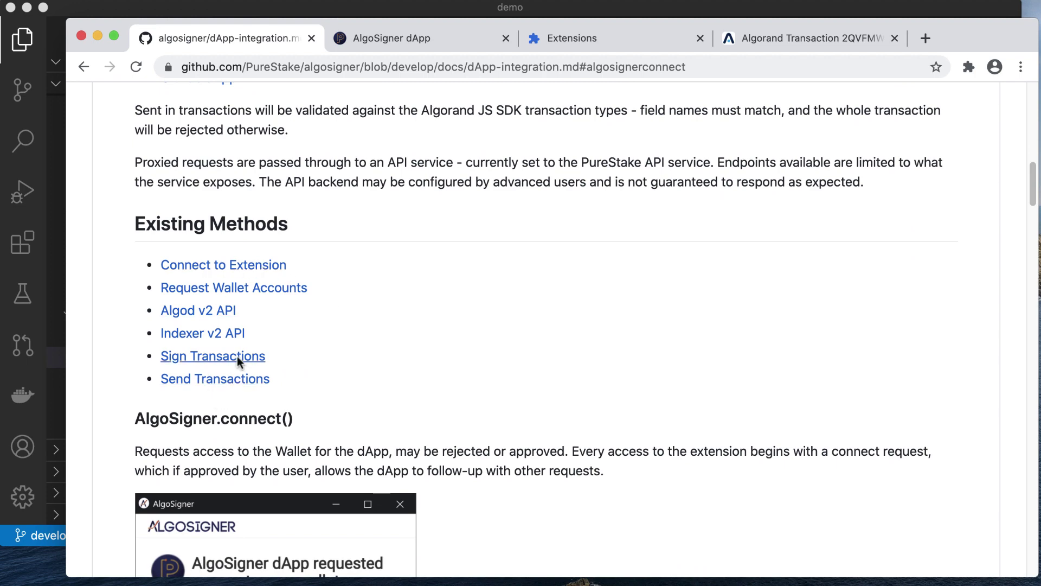
# - Jump to the AlgoSigner.connect() docs section, then open the dApp's Payment and Asset Create pages
pyautogui.click(240, 269)
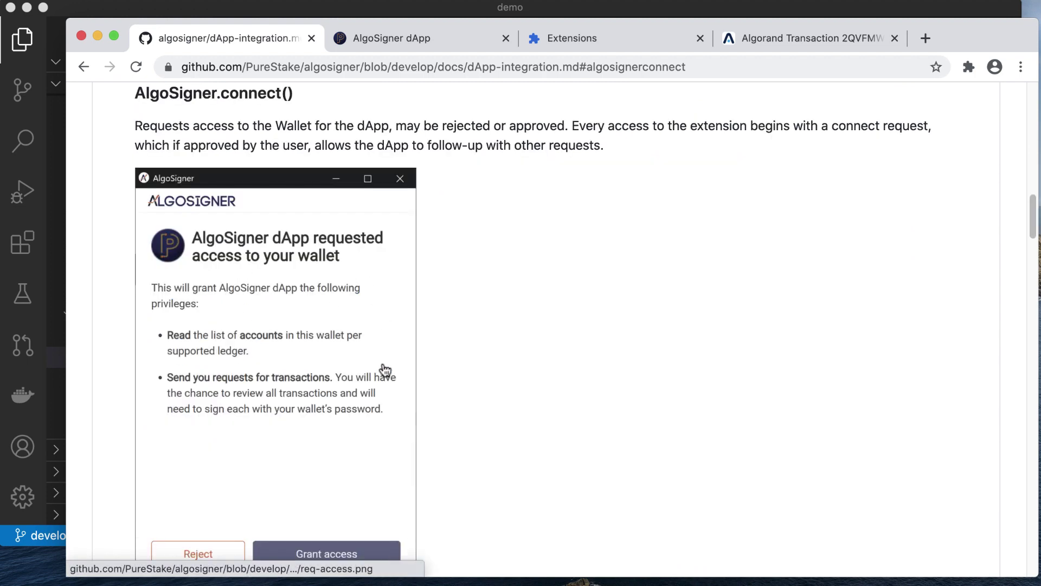
pyautogui.click(362, 47)
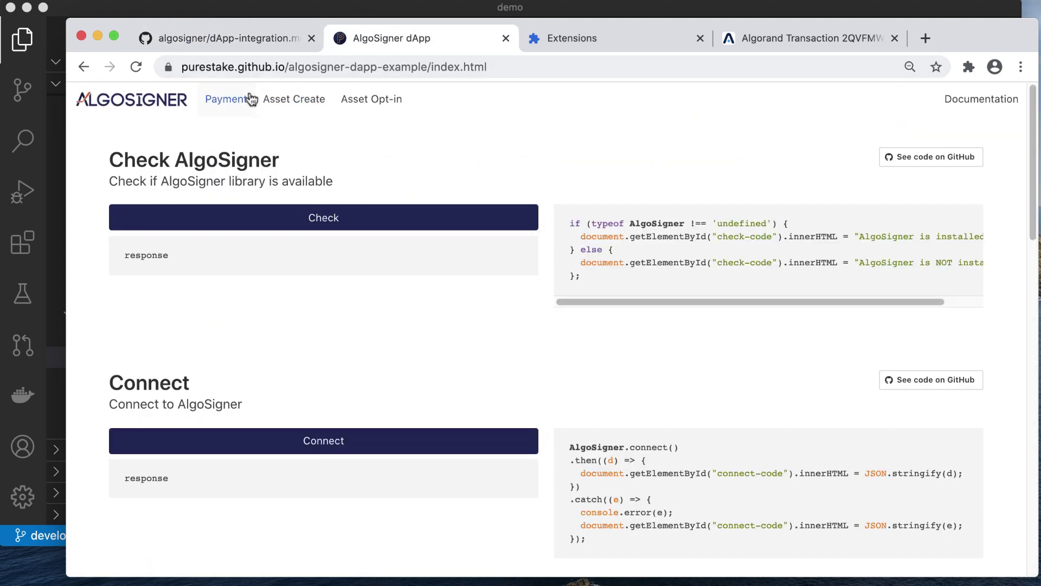
pyautogui.click(225, 104)
pyautogui.click(289, 104)
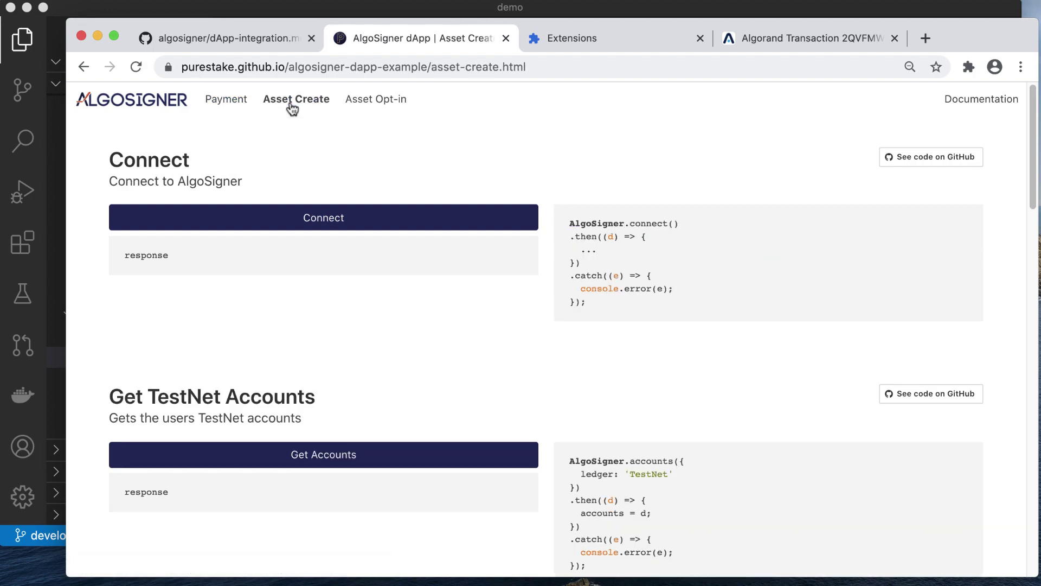